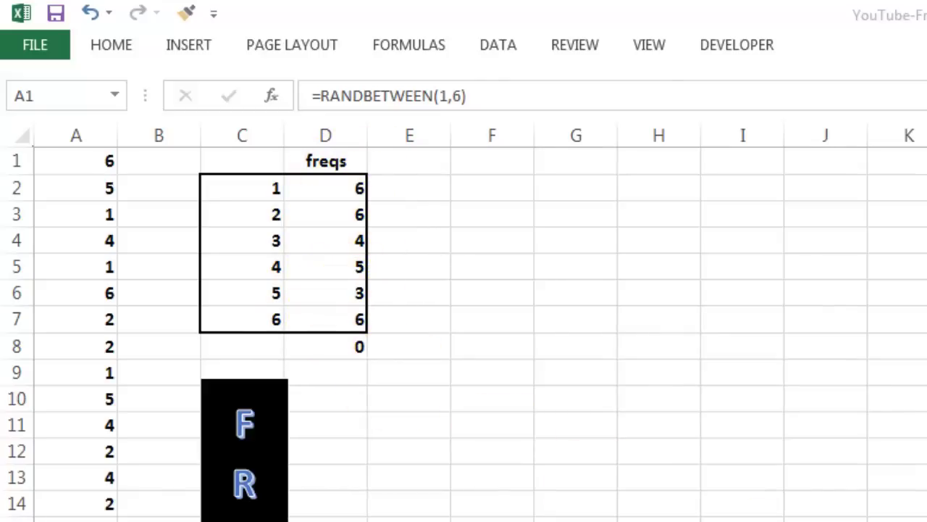
# Step: Enter =RANDBETWEEN(1,6) in F1 and fill it down through F30 to simulate dice rolls
pyautogui.click(497, 164)
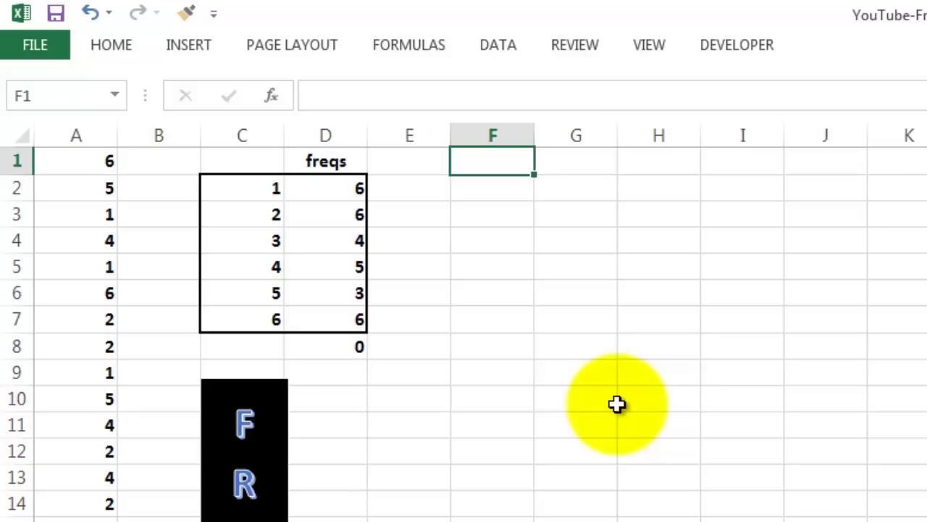
pyautogui.write('=ran')
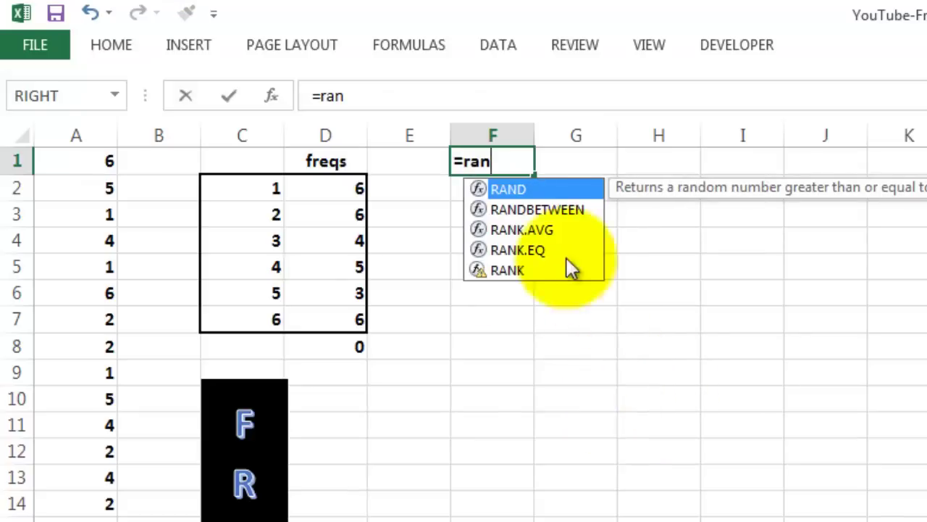
pyautogui.click(541, 210)
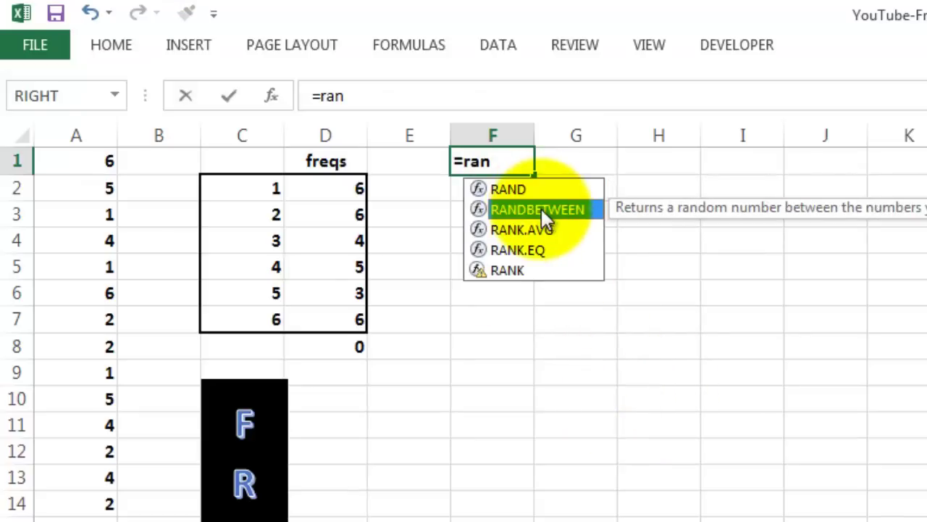
pyautogui.doubleClick(541, 209)
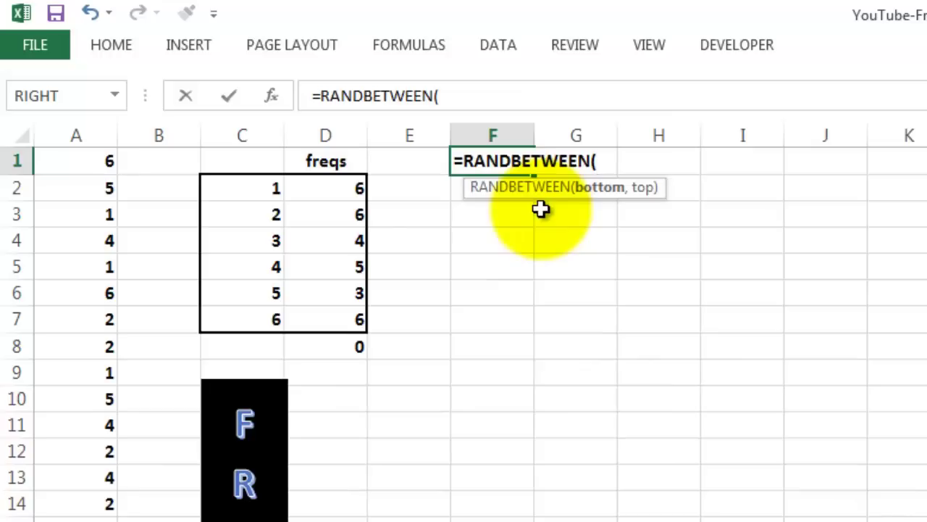
pyautogui.write('1,6)')
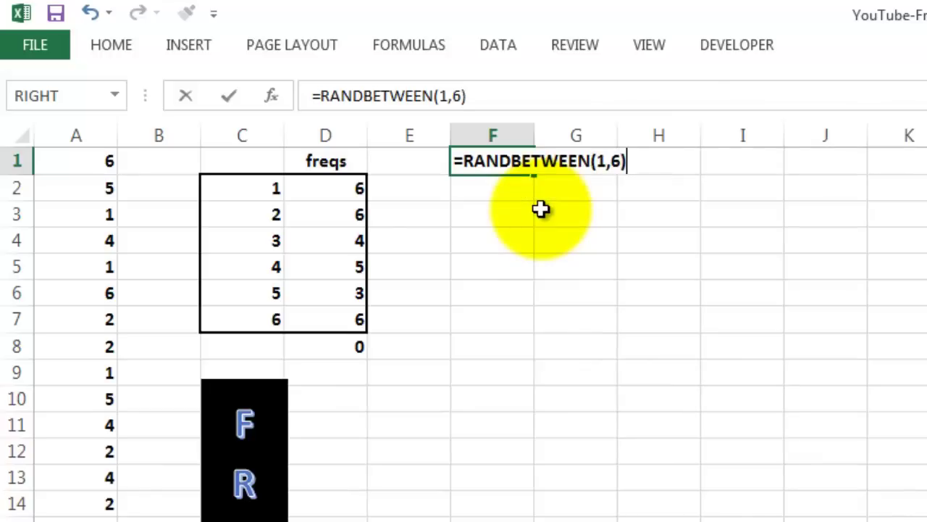
pyautogui.hotkey('ctrl', 'Return')
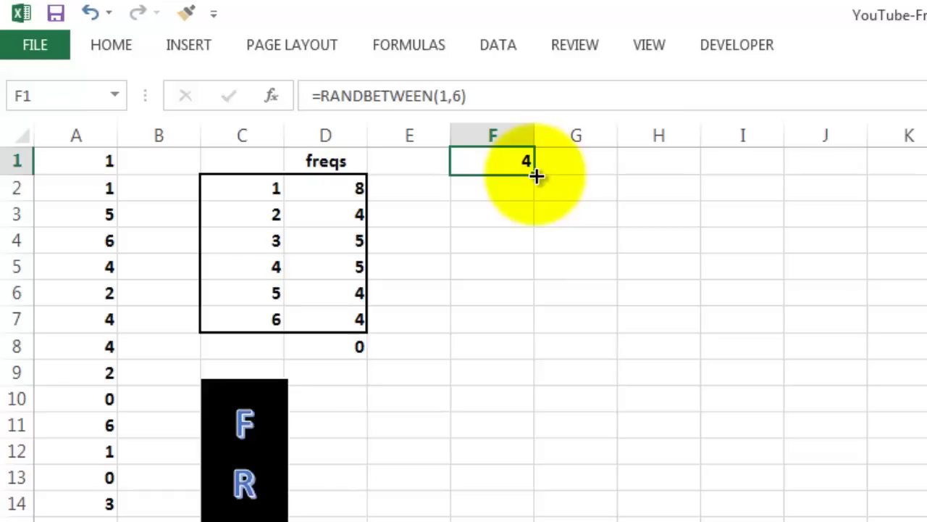
pyautogui.moveTo(535, 176); pyautogui.dragTo(532, 518)
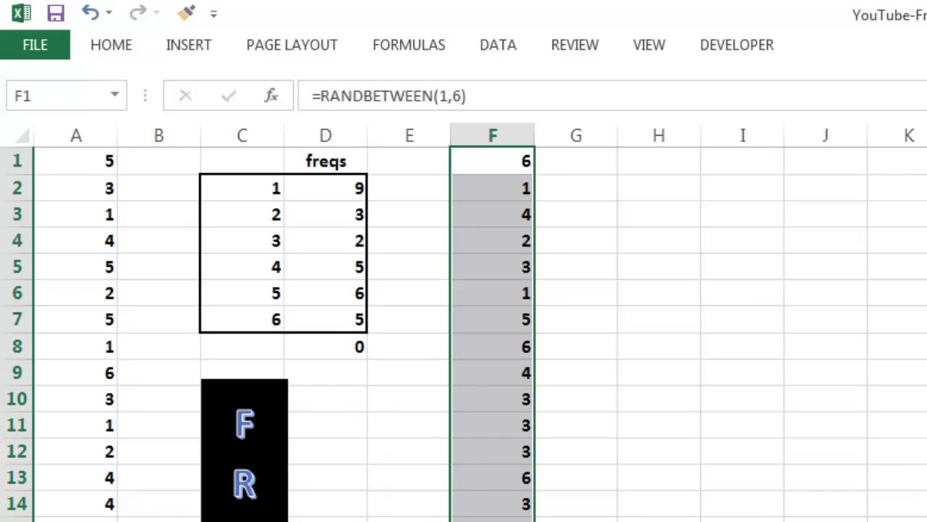
# Step: Recalculate the worksheet repeatedly to watch the random dice rolls in column F regenerate
pyautogui.press('F9')
pyautogui.press('F9')
pyautogui.press('F9')
pyautogui.press('F9')
pyautogui.press('F9')
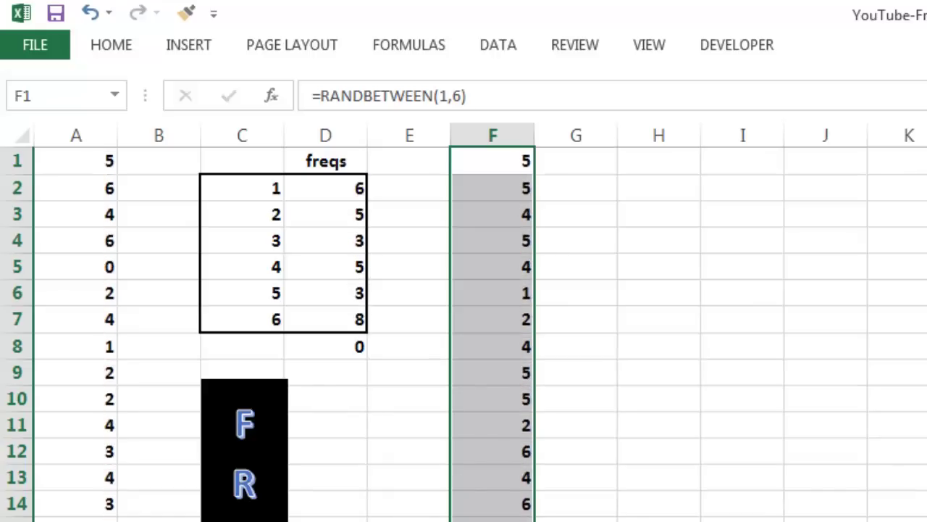
pyautogui.press('F9')
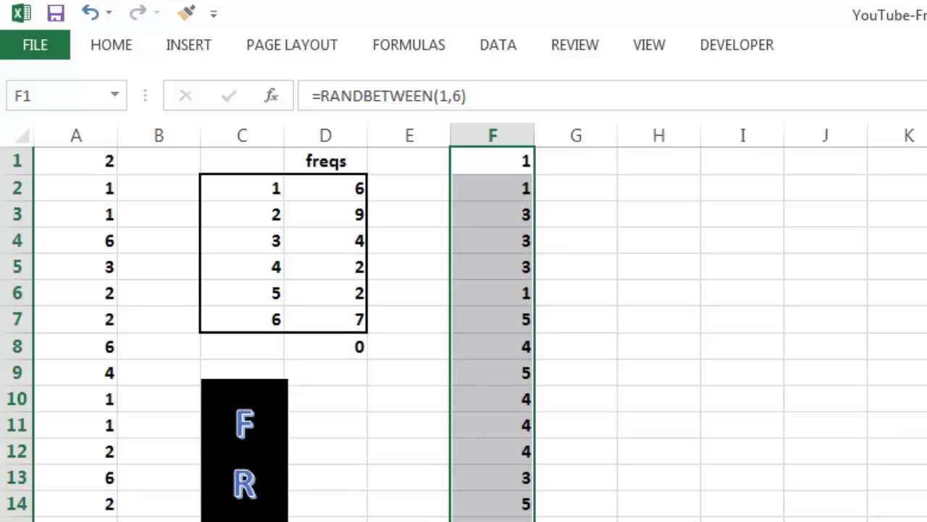
pyautogui.press('F9')
pyautogui.press('F9')
pyautogui.press('F9')
pyautogui.press('F9')
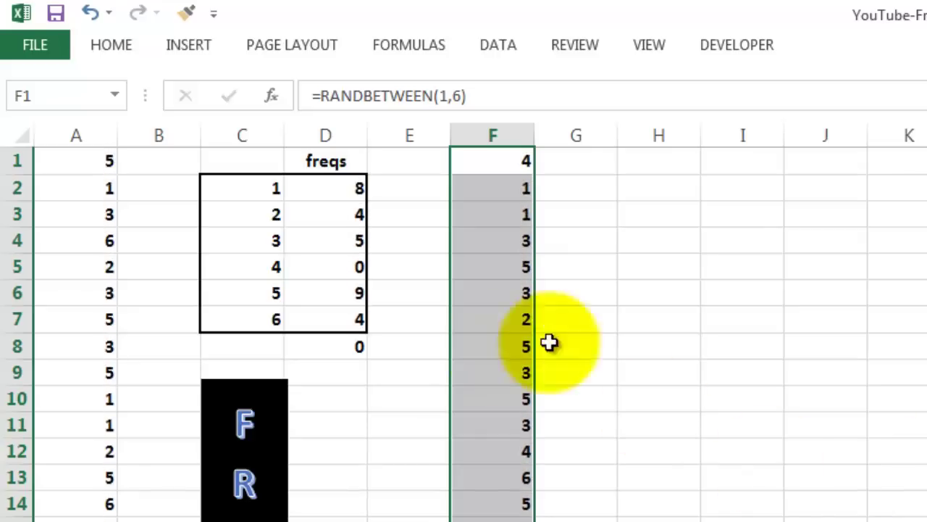
# Step: List the bin values 1 through 6 in H2:H7, extending the series from the first two entries
pyautogui.click(665, 190)
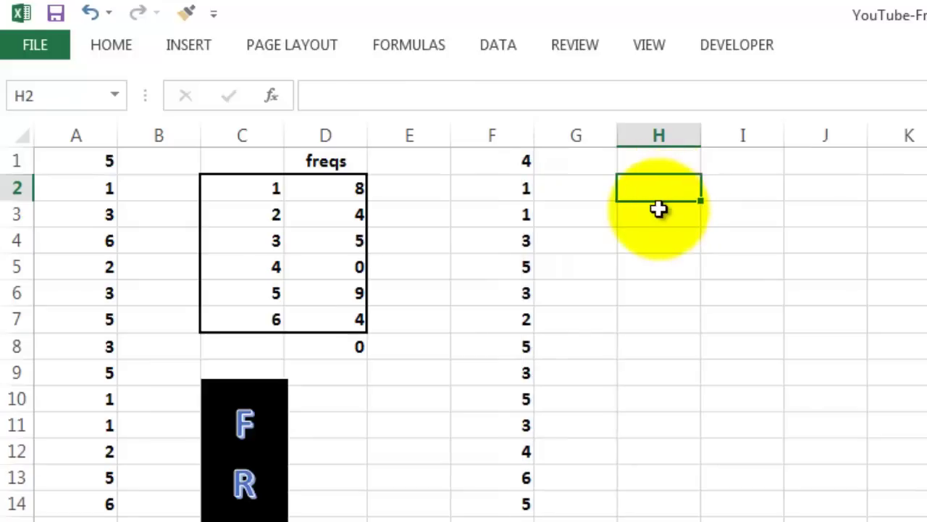
pyautogui.write('1')
pyautogui.press('Return')
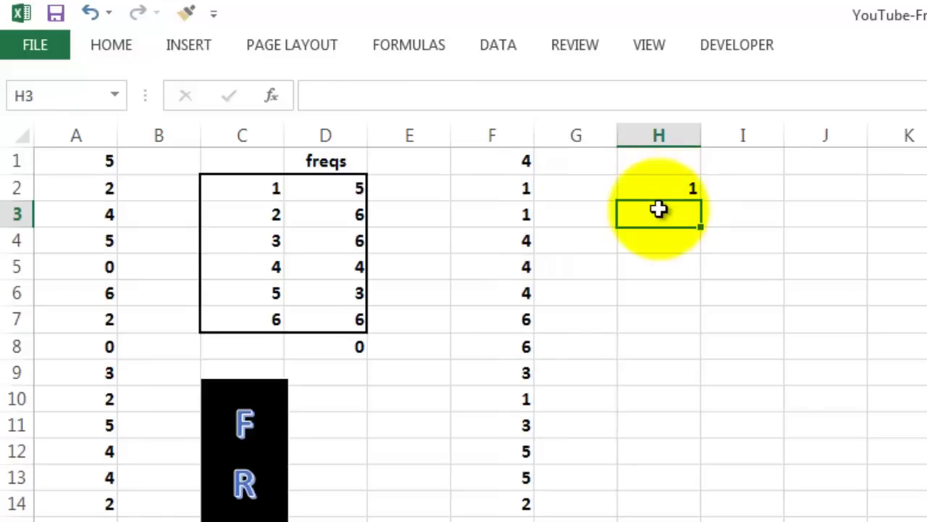
pyautogui.write('2')
pyautogui.press('Return')
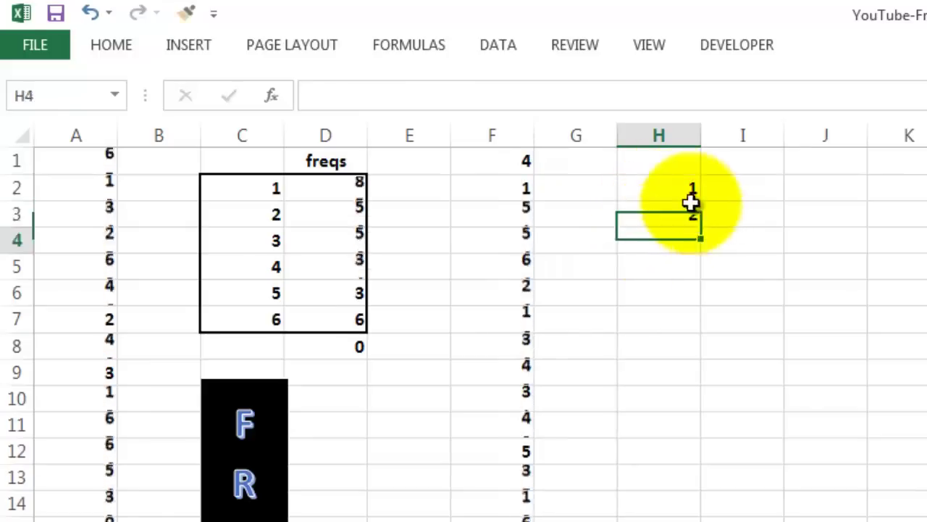
pyautogui.moveTo(662, 187); pyautogui.dragTo(710, 326)
# Step: Add the heading freqs in I1, beside the new bin column
pyautogui.click(761, 162)
pyautogui.write('fre')
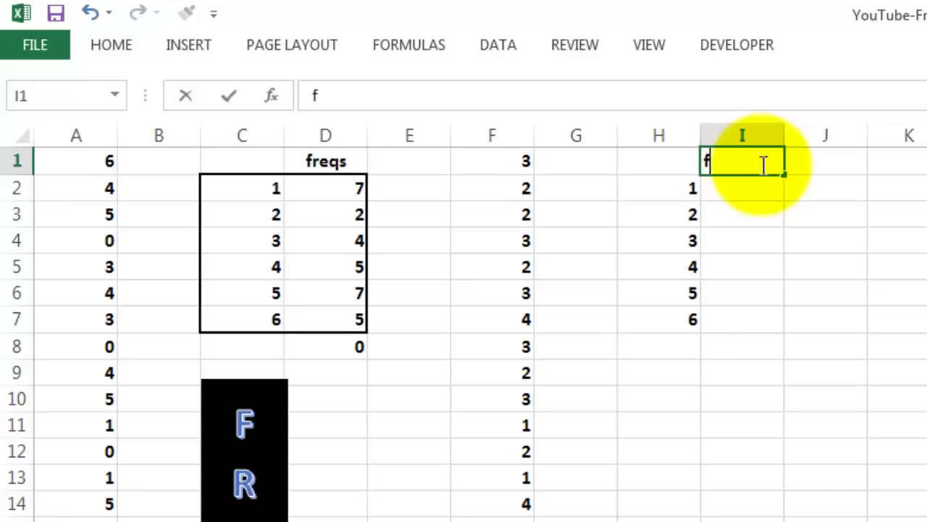
pyautogui.write('qs')
pyautogui.press('Return')
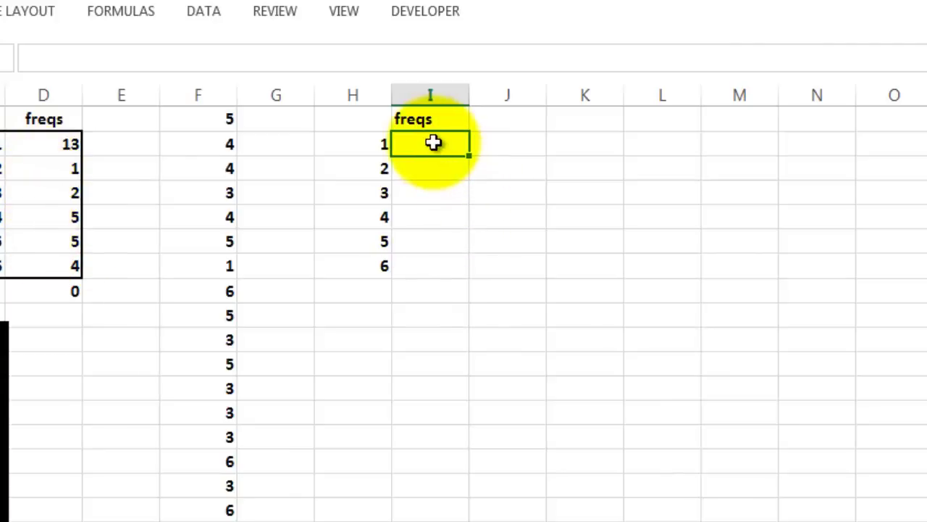
# Step: Enter =FREQUENCY(F1:F30,H2:H7) as an array formula across I2:I8
pyautogui.moveTo(432, 142); pyautogui.dragTo(451, 289)
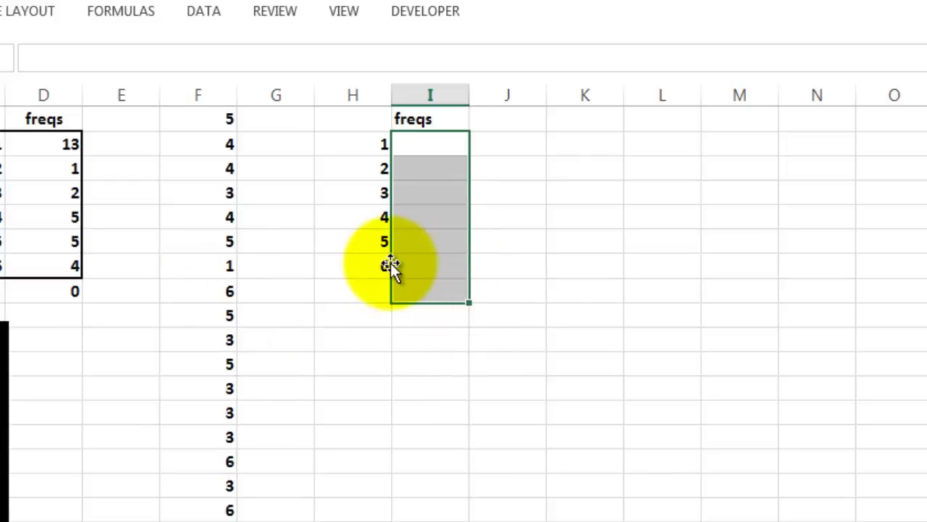
pyautogui.write('=fr')
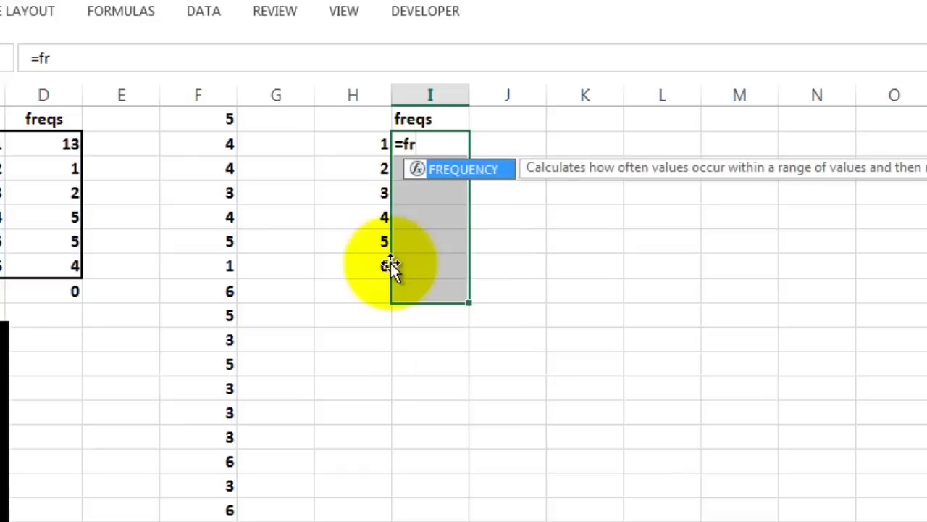
pyautogui.press('Tab')
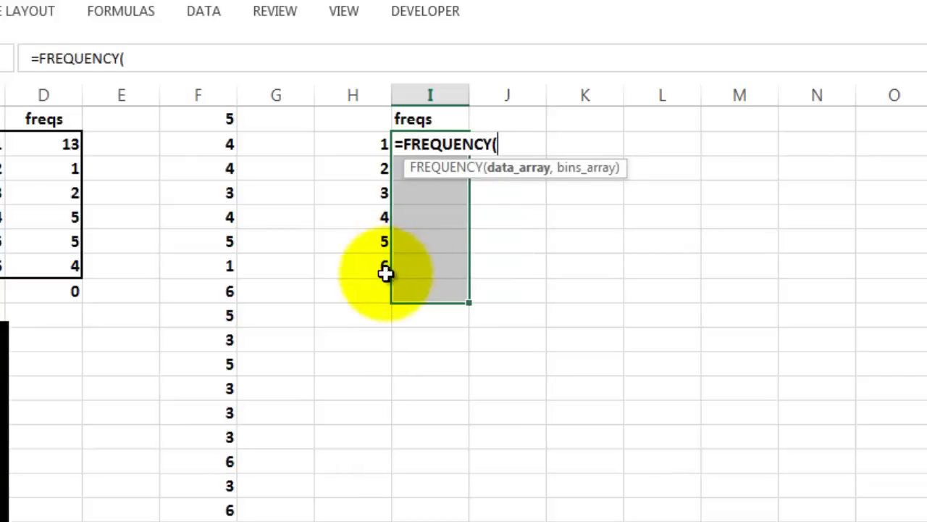
pyautogui.click(208, 117)
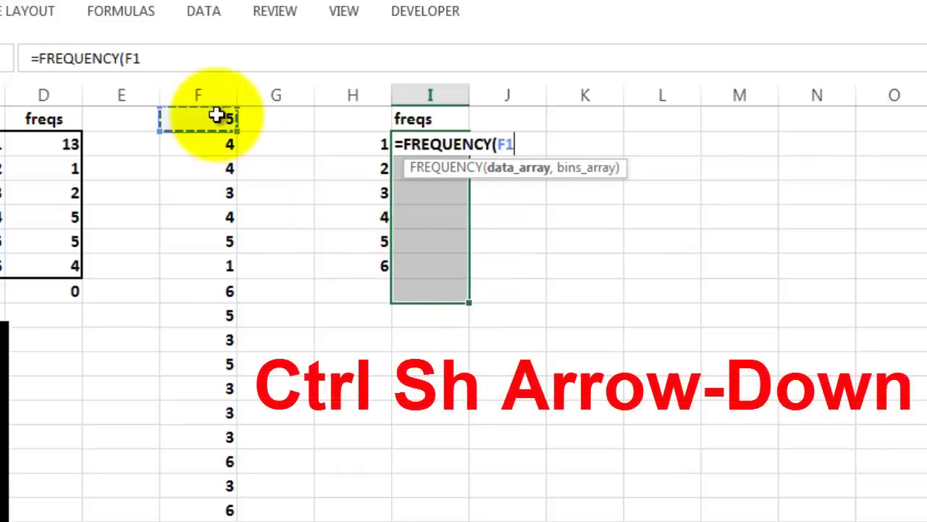
pyautogui.hotkey('ctrl', 'shift', 'Down')
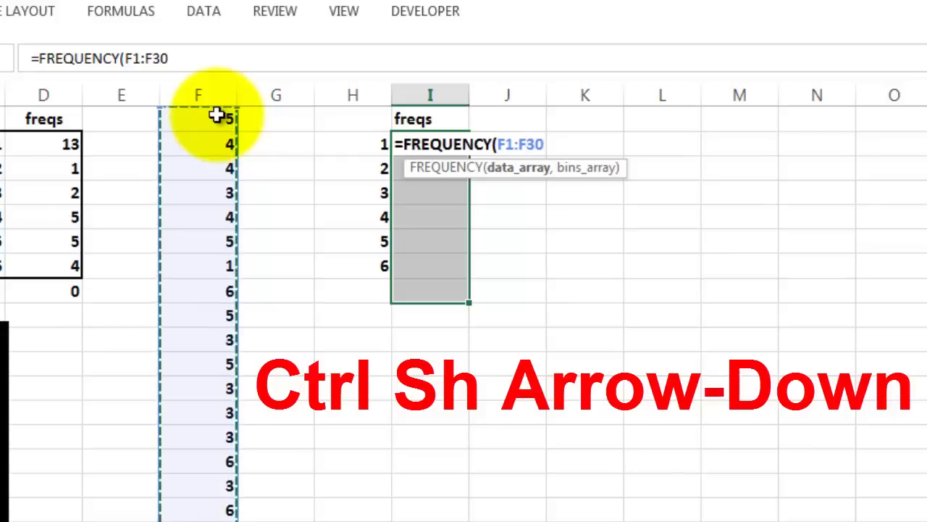
pyautogui.write(',')
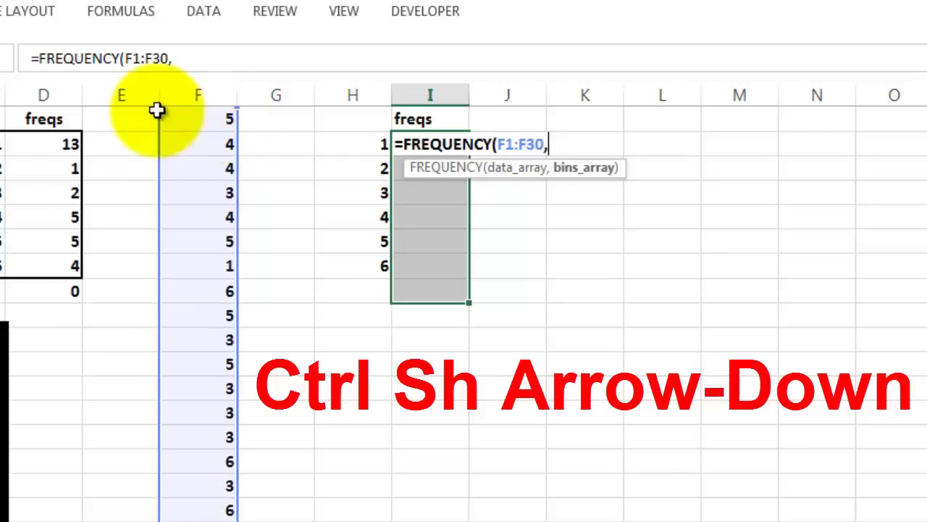
pyautogui.click(364, 145)
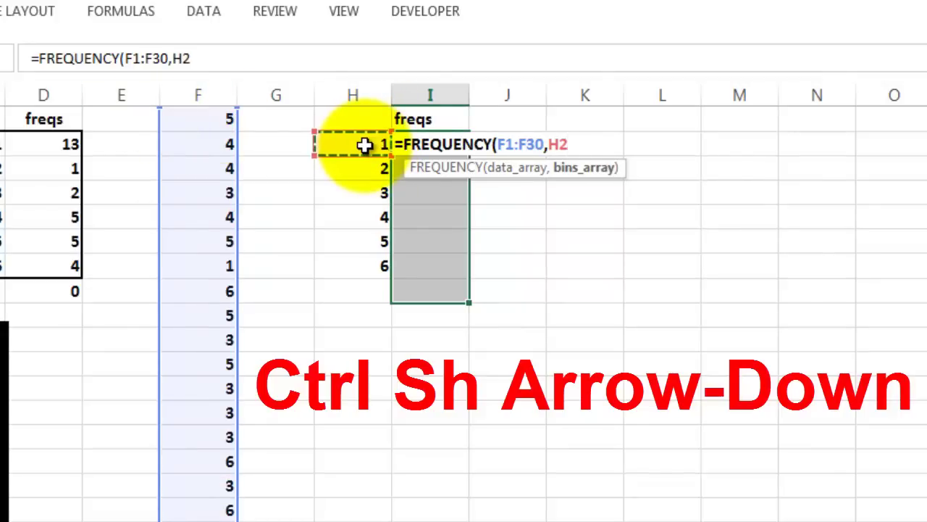
pyautogui.hotkey('ctrl', 'shift', 'Down')
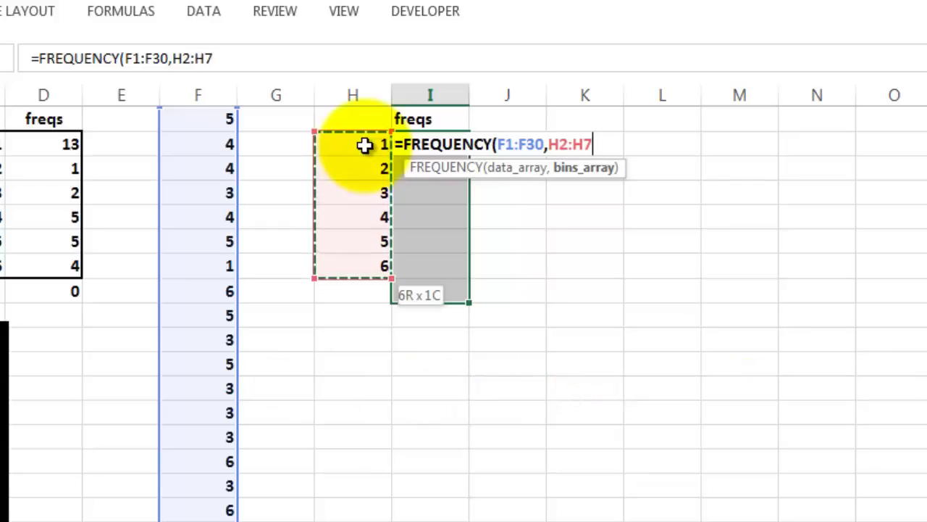
pyautogui.write(')')
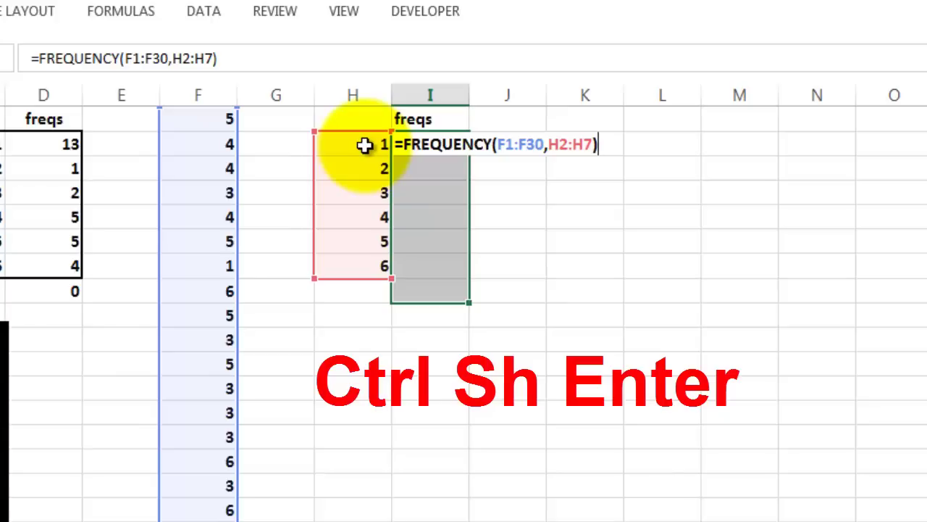
pyautogui.hotkey('ctrl', 'shift', 'Return')
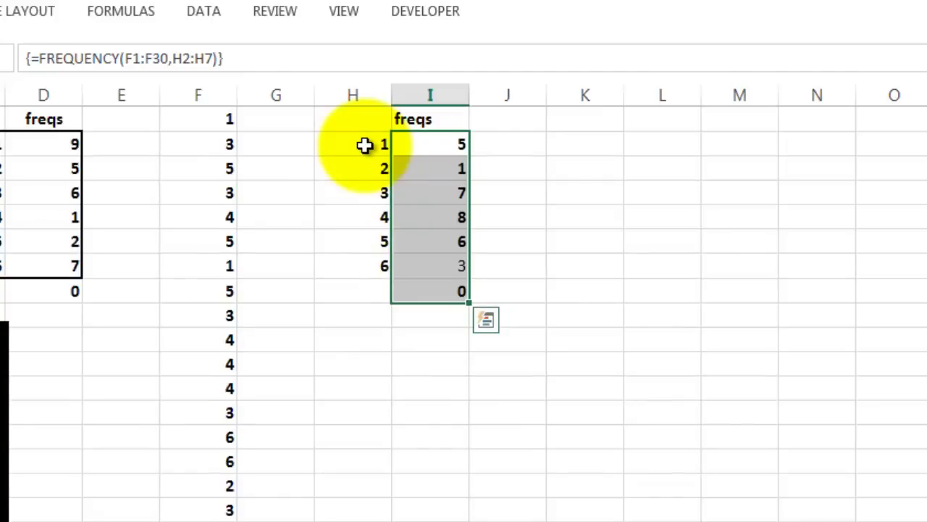
# Step: Recalculate several times to check that the frequency counts in I2:I8 update with the rolls
pyautogui.press('F9')
pyautogui.press('F9')
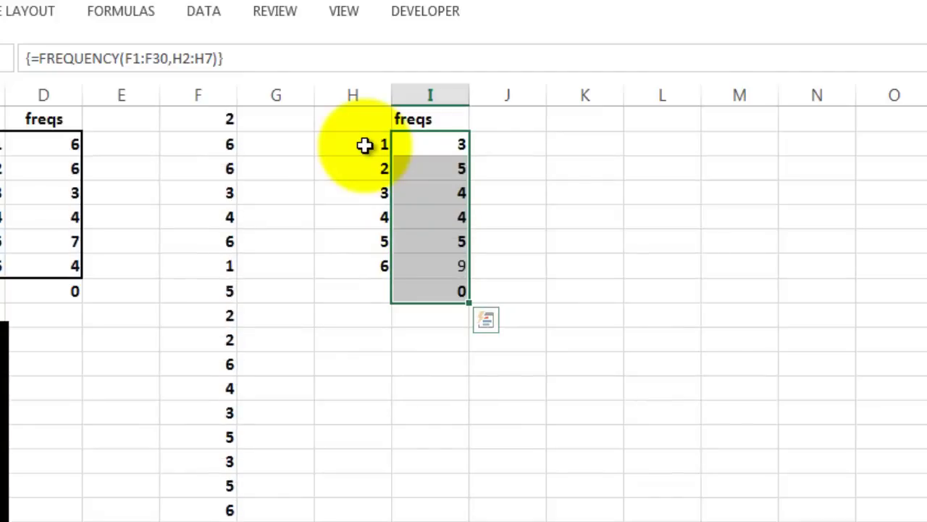
pyautogui.press('F9')
pyautogui.press('F9')
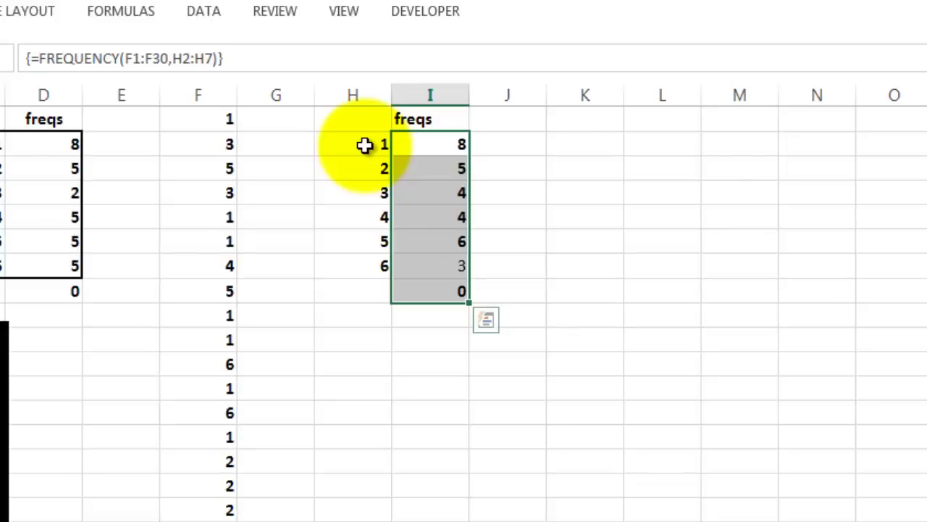
pyautogui.press('F9')
pyautogui.press('F9')
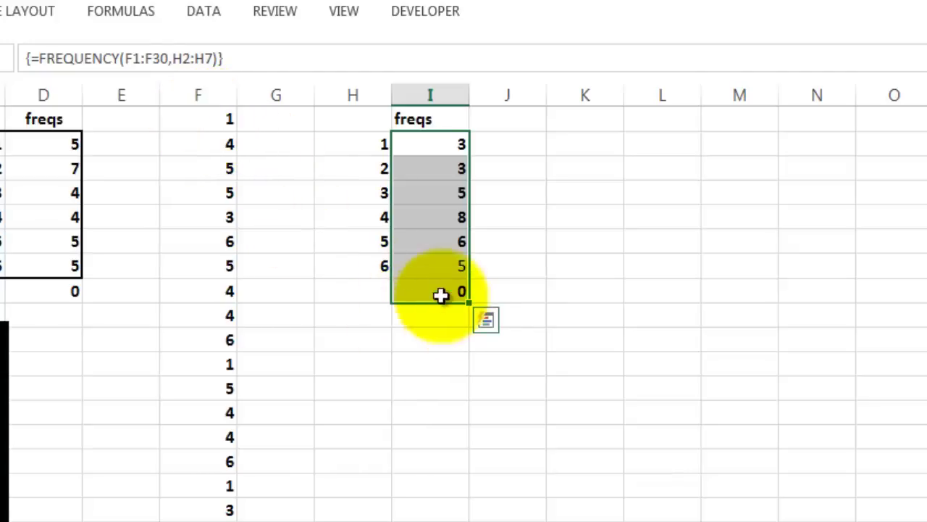
# Step: Replace the random formula in F1 with the out-of-range value 7 to test the overflow count
pyautogui.click(221, 121)
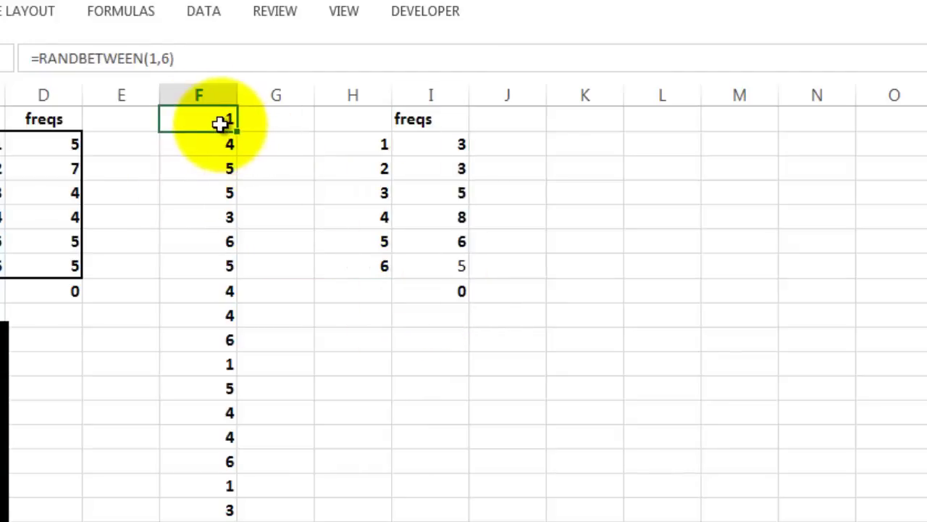
pyautogui.press('Return')
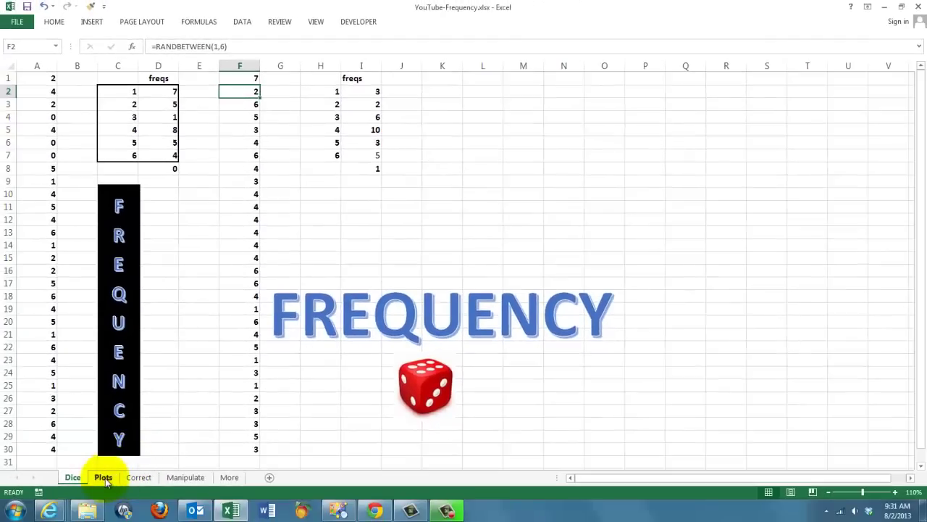
# Step: Go to the Plots sheet and examine the salary frequency chart and the chart with bins 7 to 14
pyautogui.click(103, 477)
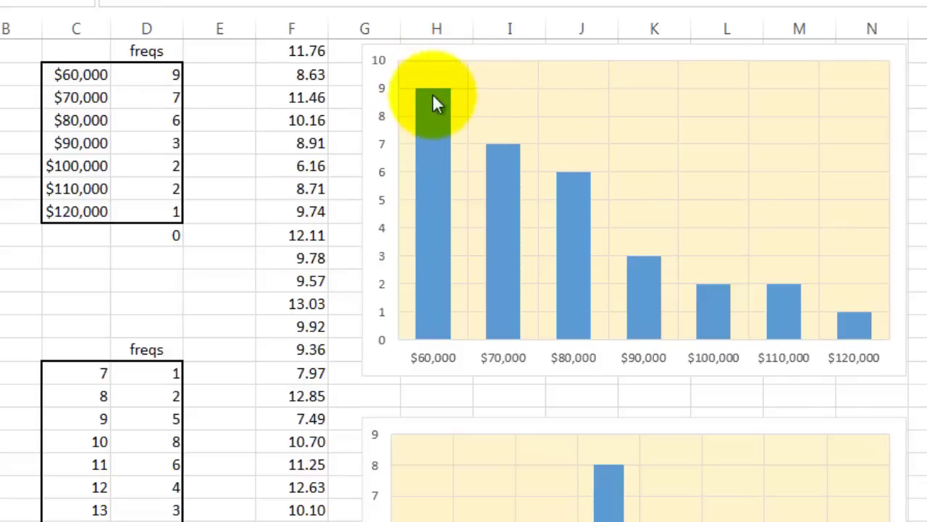
pyautogui.moveTo(433, 90)
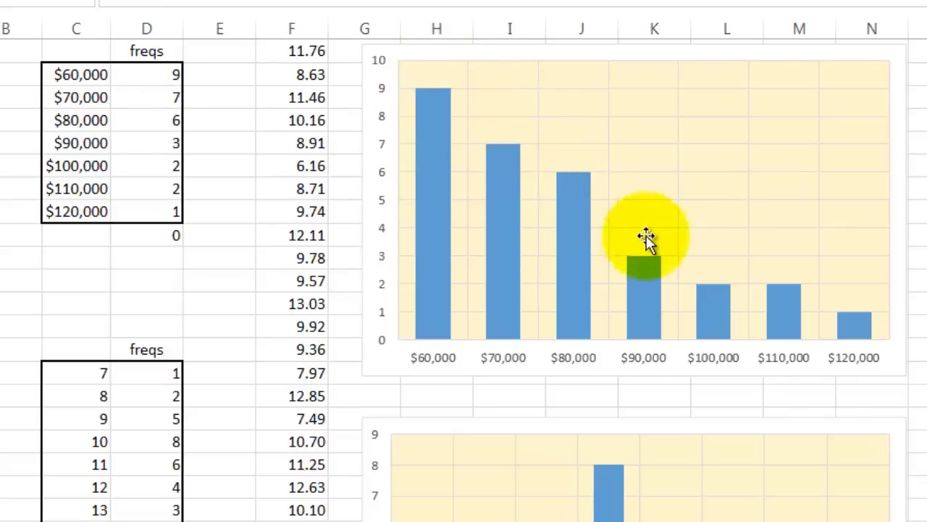
pyautogui.click(652, 165)
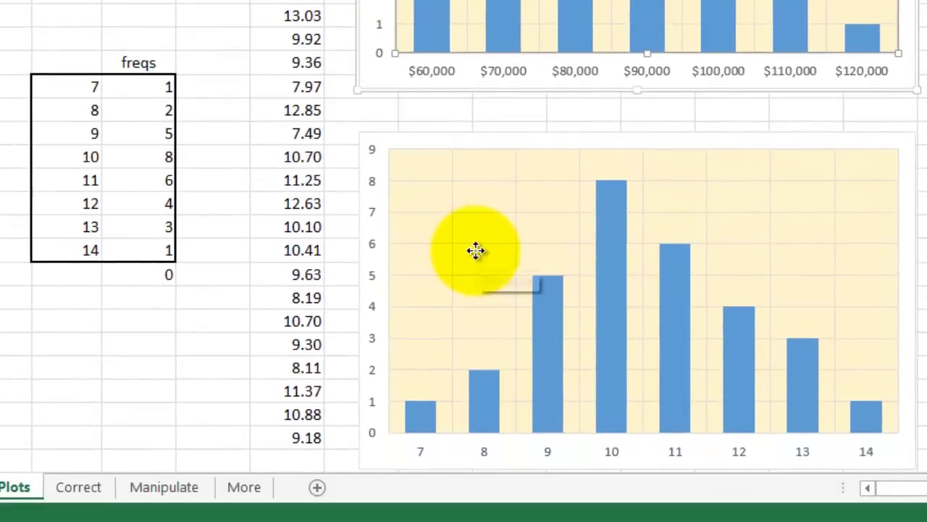
pyautogui.click(472, 252)
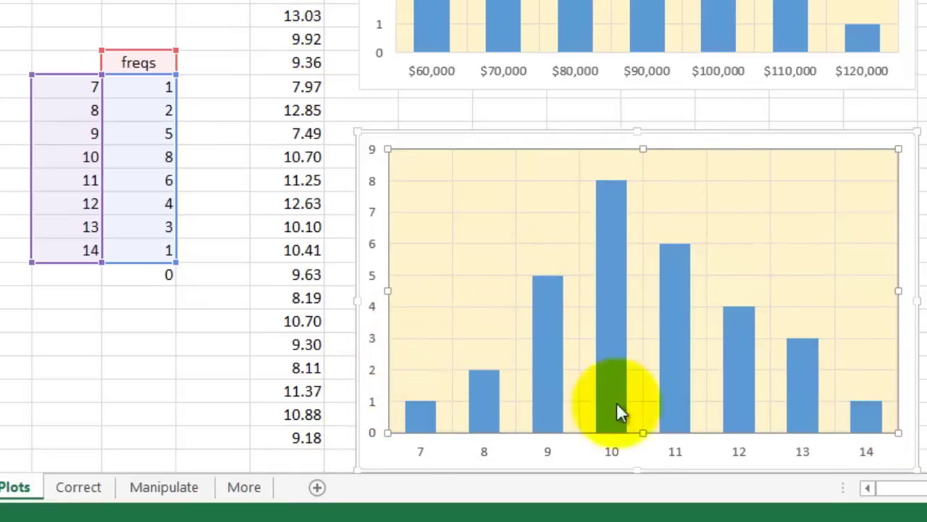
pyautogui.moveTo(616, 185)
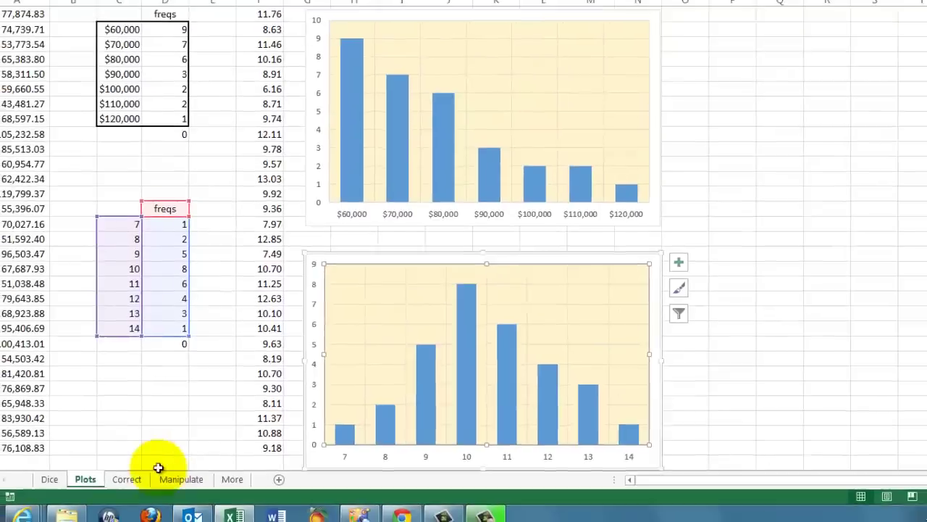
# Step: On the Correct sheet, try to delete the $90,000 bin and its frequency in C5:D5, shifting cells up
pyautogui.click(78, 487)
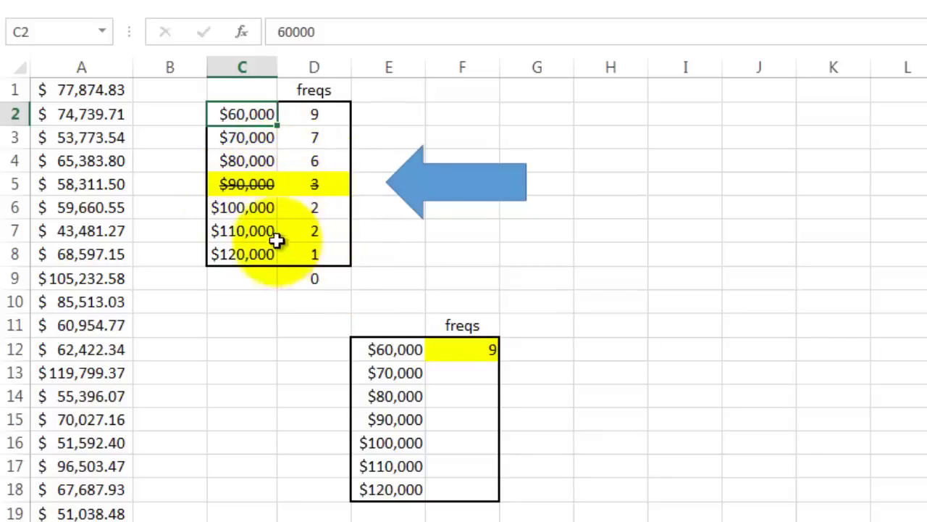
pyautogui.moveTo(237, 184); pyautogui.dragTo(302, 181)
pyautogui.rightClick(302, 182)
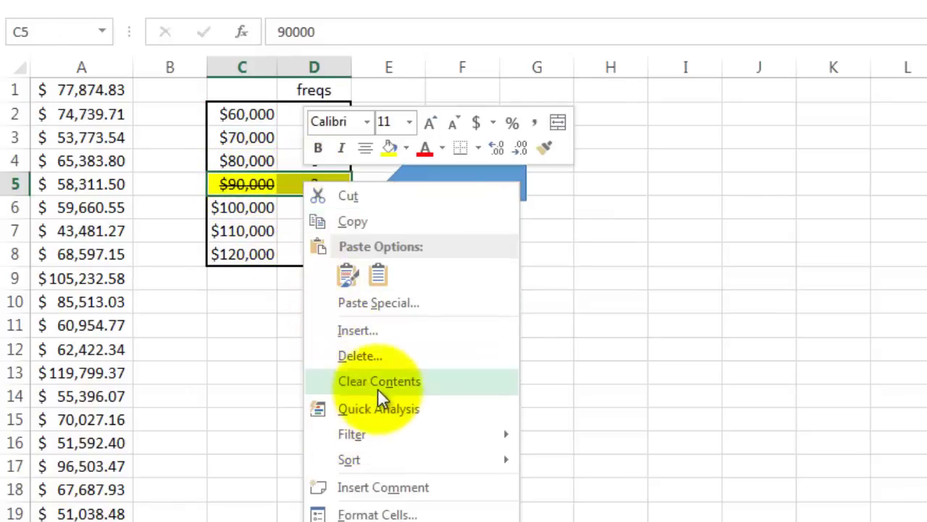
pyautogui.click(375, 355)
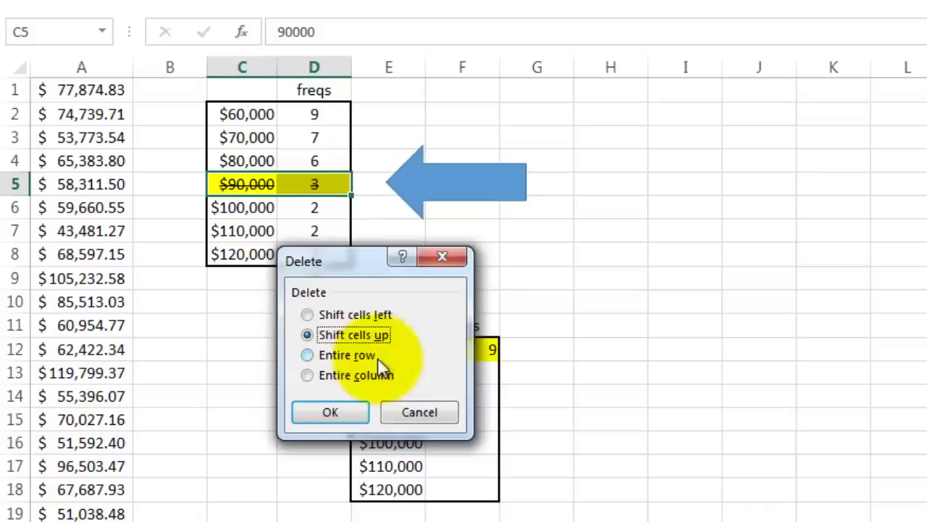
pyautogui.click(326, 416)
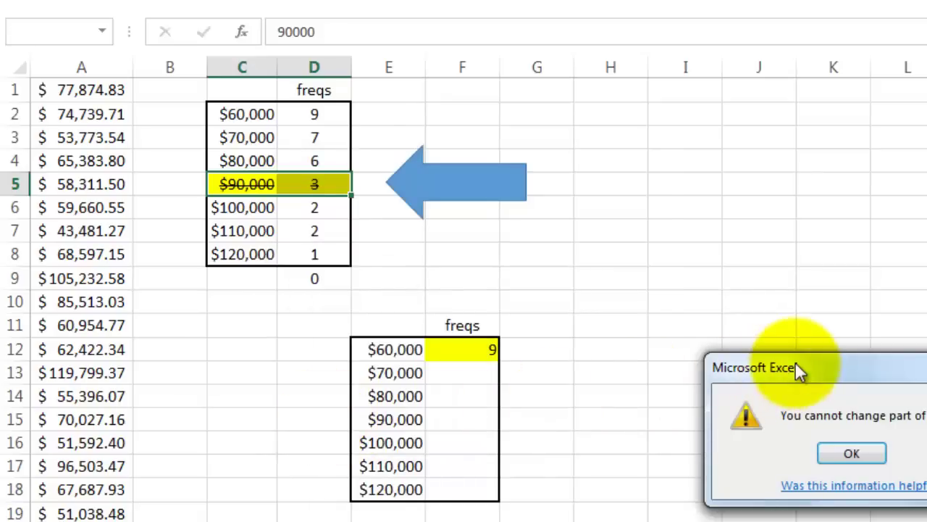
pyautogui.moveTo(797, 367); pyautogui.dragTo(654, 140)
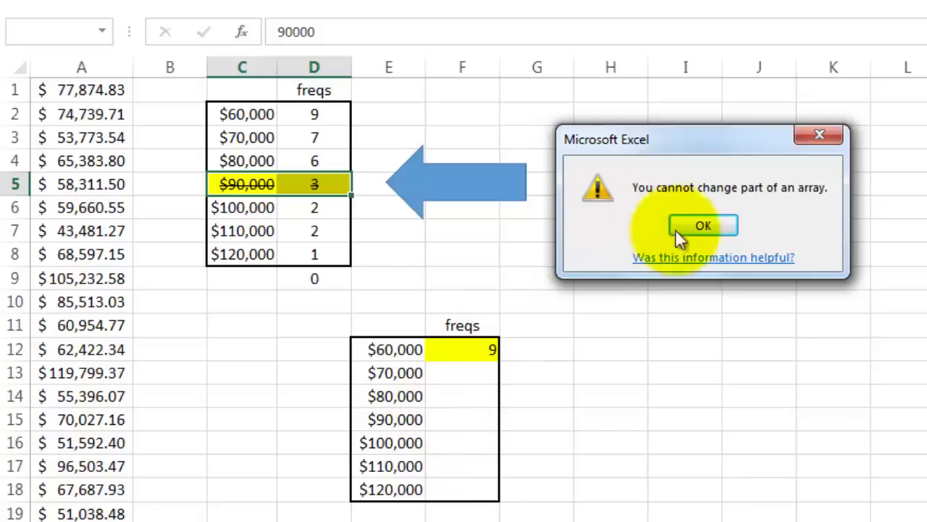
pyautogui.click(710, 224)
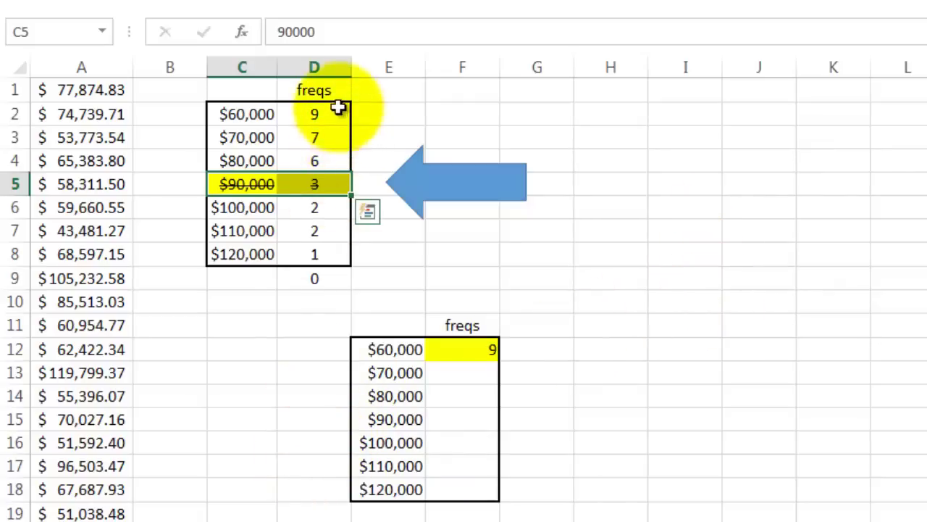
# Step: Convert the FREQUENCY array in D2:D9 into ordinary formulas and re-enter it as an array formula
pyautogui.moveTo(309, 111); pyautogui.dragTo(300, 278)
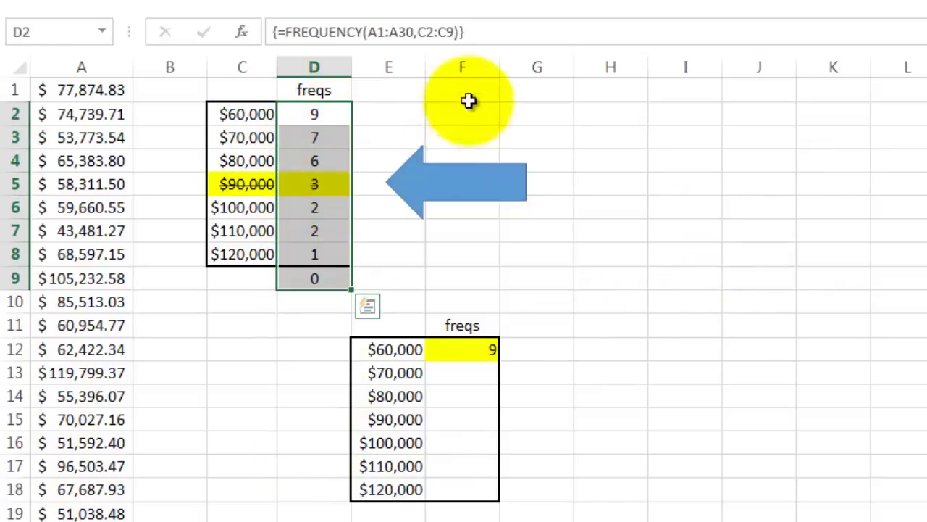
pyautogui.click(479, 29)
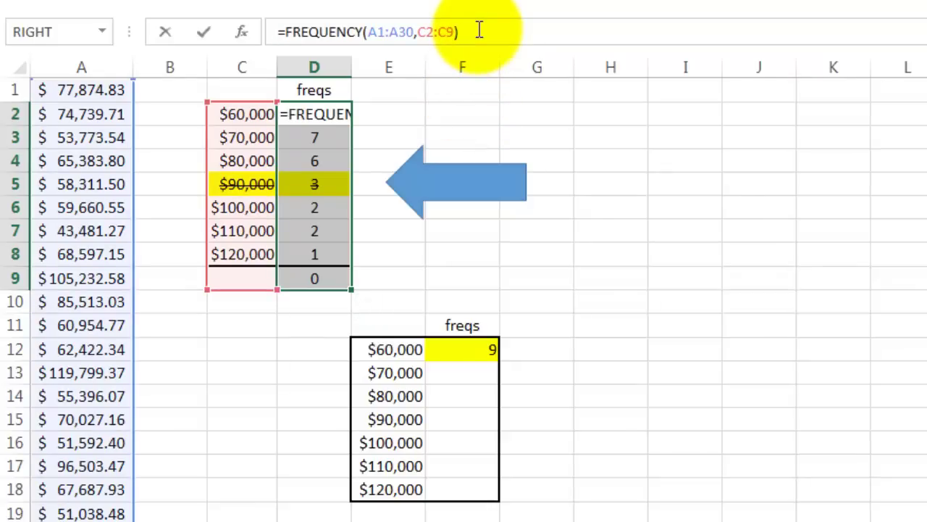
pyautogui.hotkey('ctrl', 'Return')
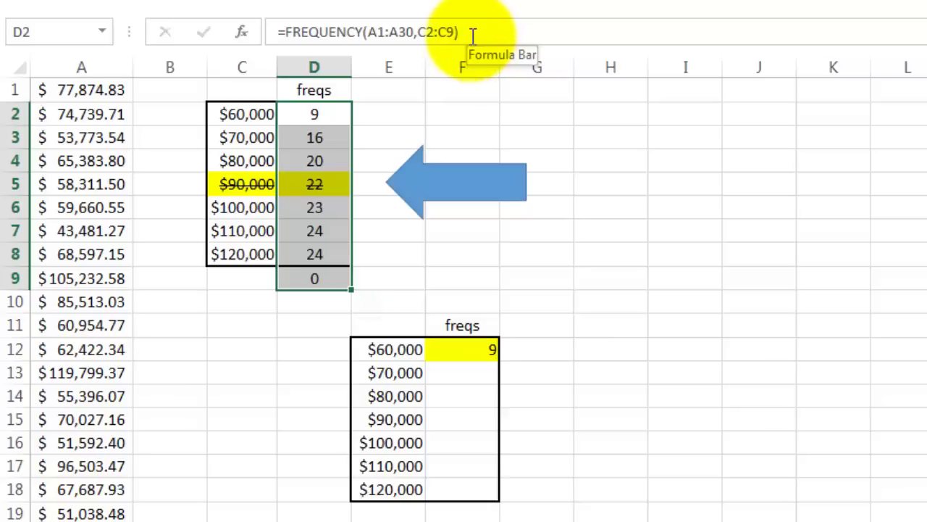
pyautogui.click(472, 31)
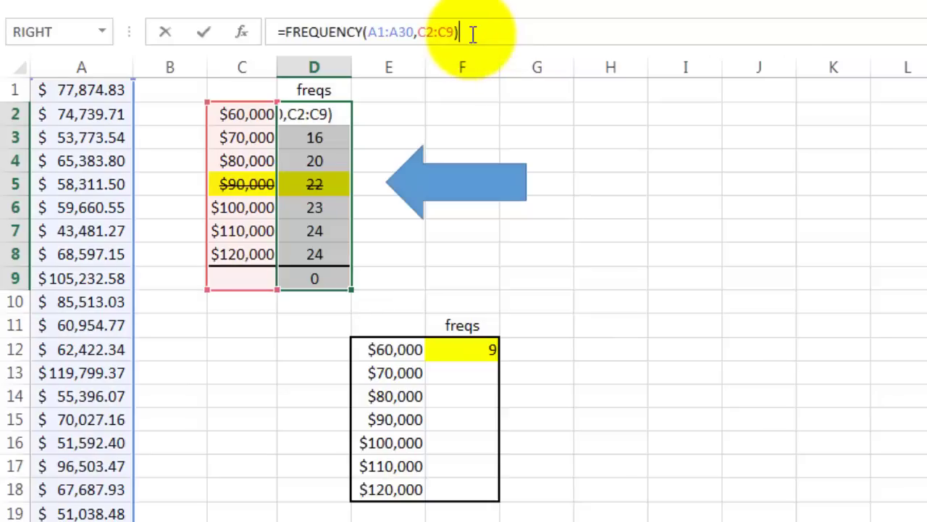
pyautogui.hotkey('ctrl', 'shift', 'Return')
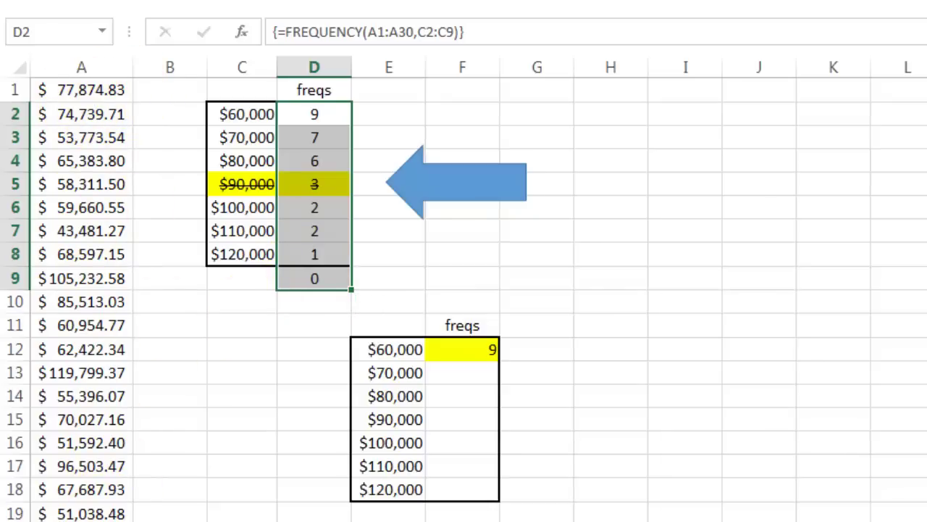
# Step: Extend =FREQUENCY(A1:A30,E12:E19) from F12 as an array formula across F12:F19
pyautogui.click(464, 350)
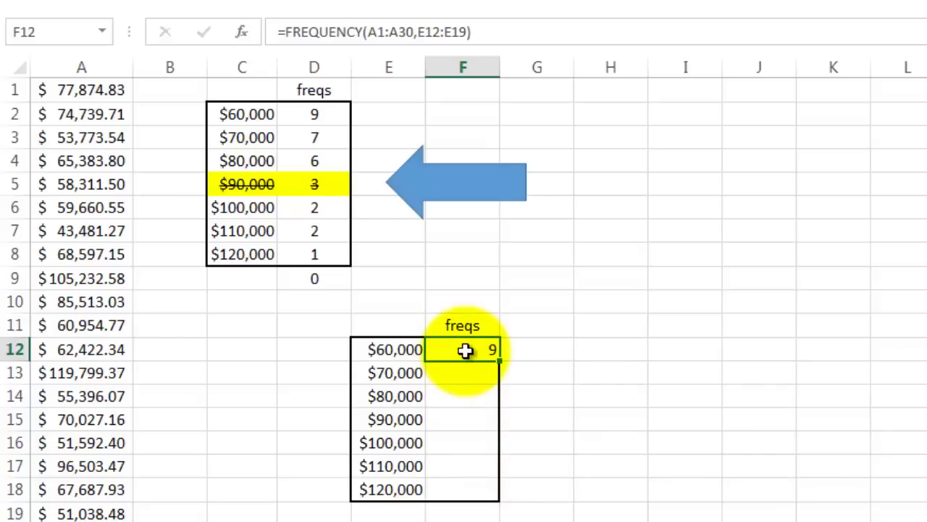
pyautogui.moveTo(463, 363); pyautogui.dragTo(463, 515)
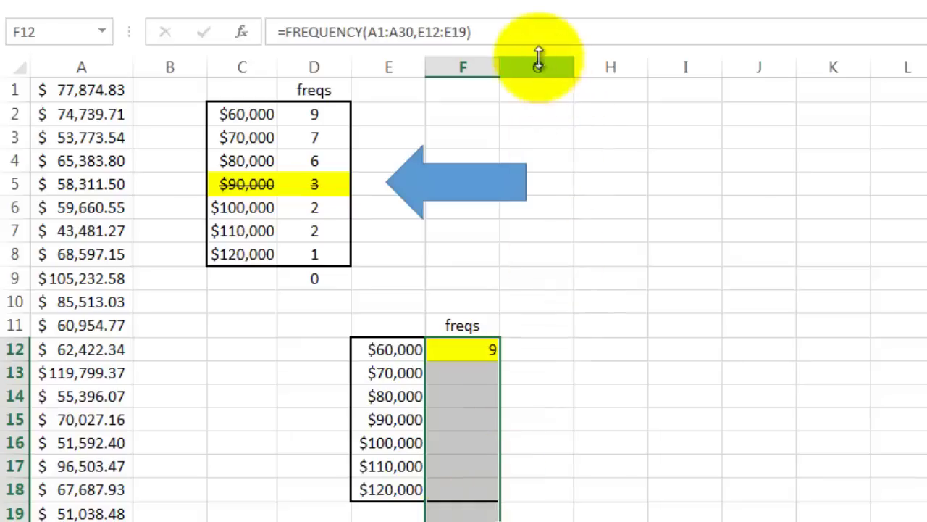
pyautogui.click(490, 29)
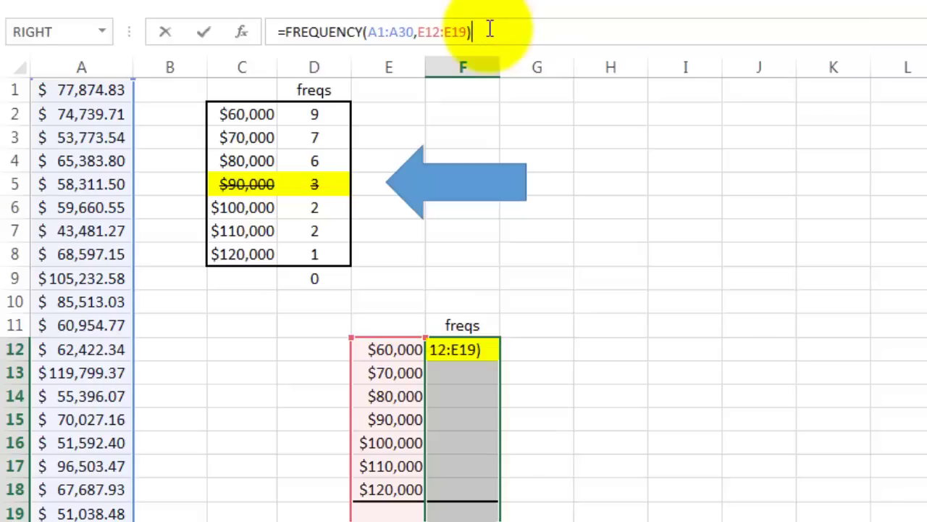
pyautogui.hotkey('ctrl', 'shift', 'Return')
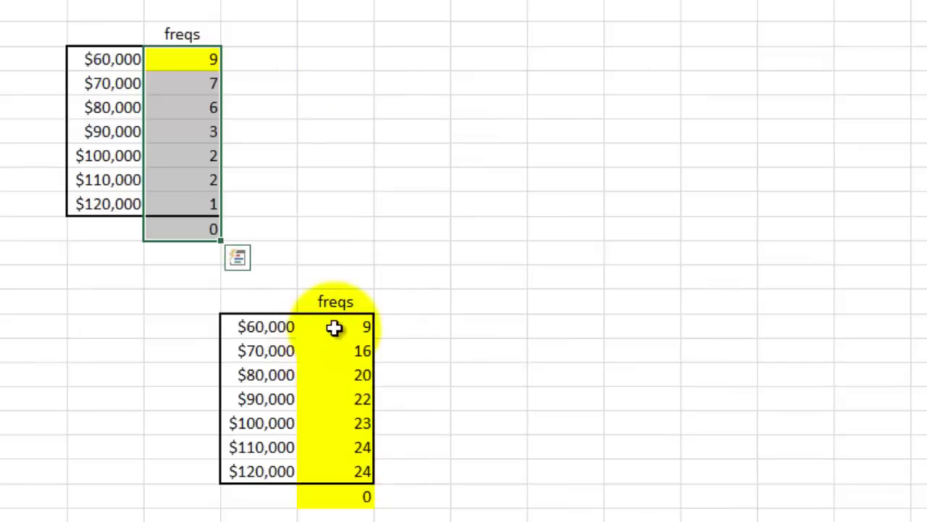
# Step: Correct the third table's frequencies by re-entering =FREQUENCY(A1:A30,G23:G30) as an array formula across H23:H30
pyautogui.moveTo(334, 328); pyautogui.dragTo(335, 495)
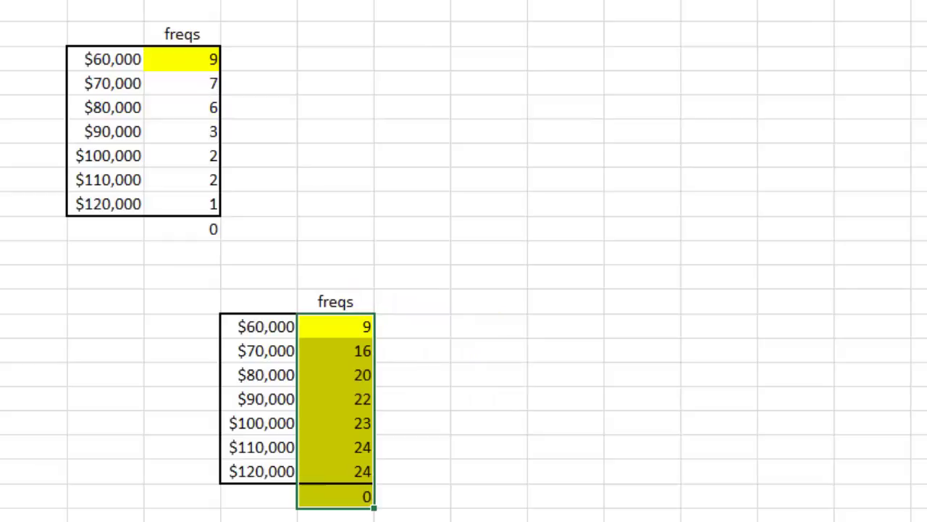
pyautogui.press('F2')
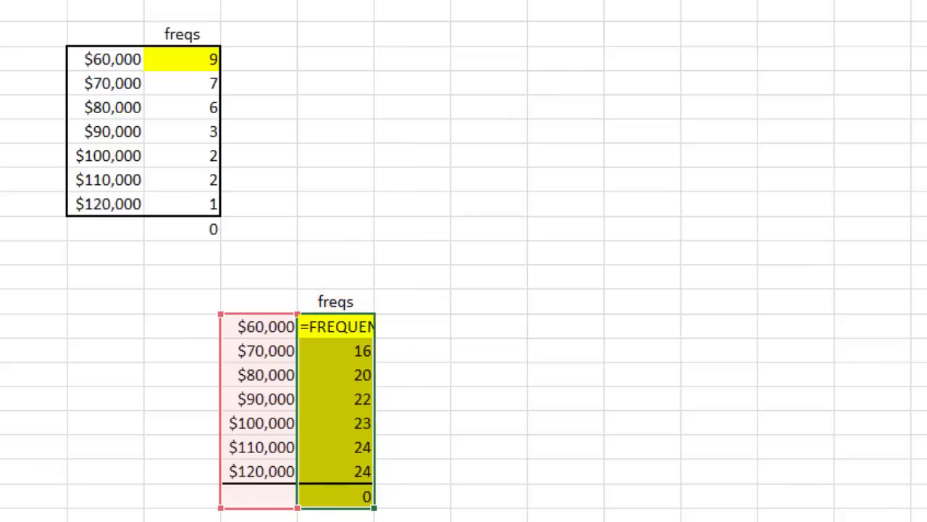
pyautogui.hotkey('ctrl', 'shift', 'Return')
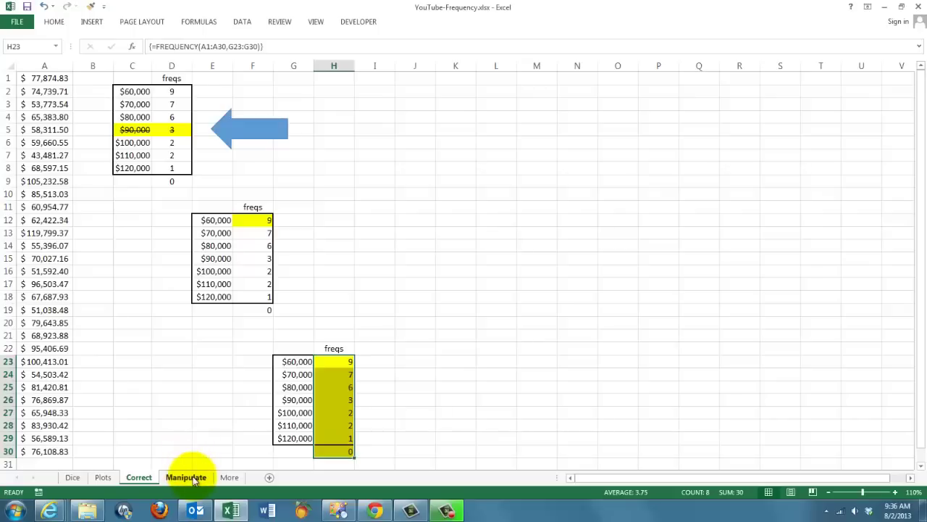
# Step: On the Manipulate sheet, begin the percentage formula for F12:F19 with FREQUENCY of A1:A30 over the bins E12:E18
pyautogui.click(187, 476)
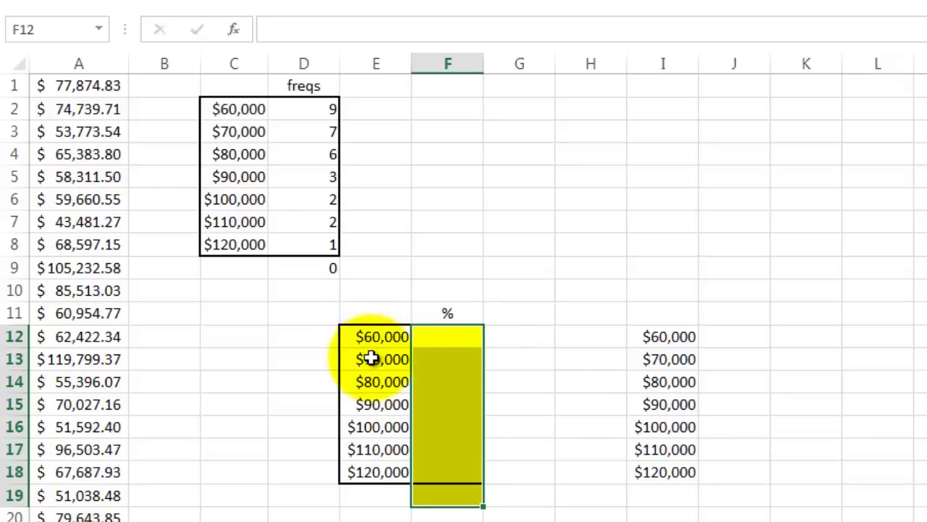
pyautogui.write('=fre')
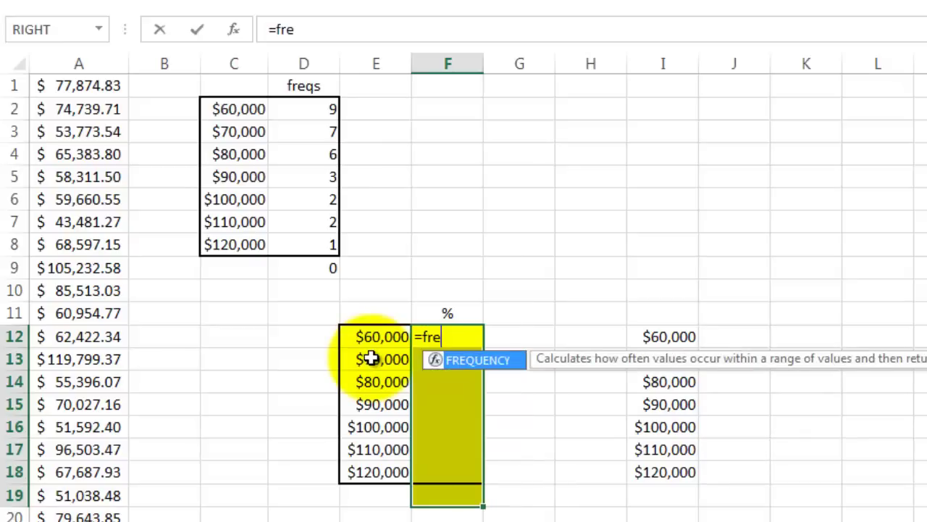
pyautogui.press('Tab')
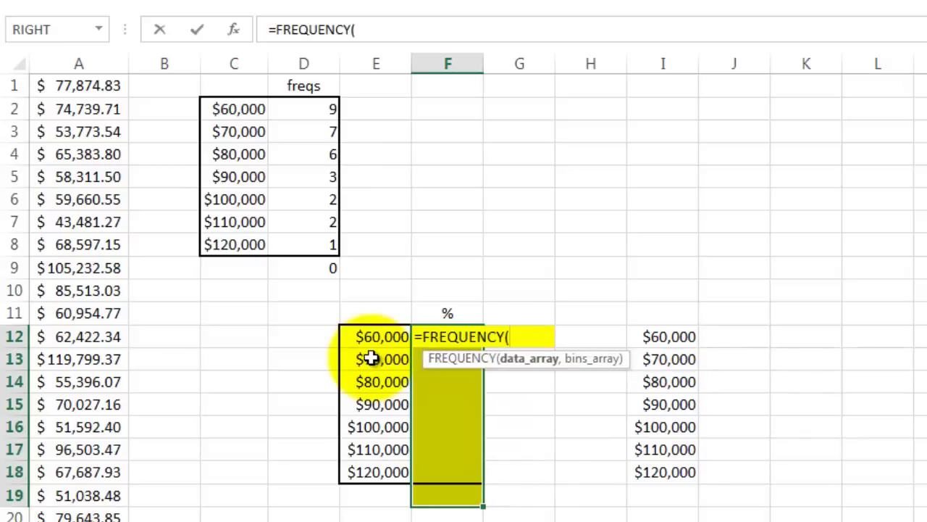
pyautogui.click(70, 87)
pyautogui.hotkey('ctrl', 'shift', 'Down')
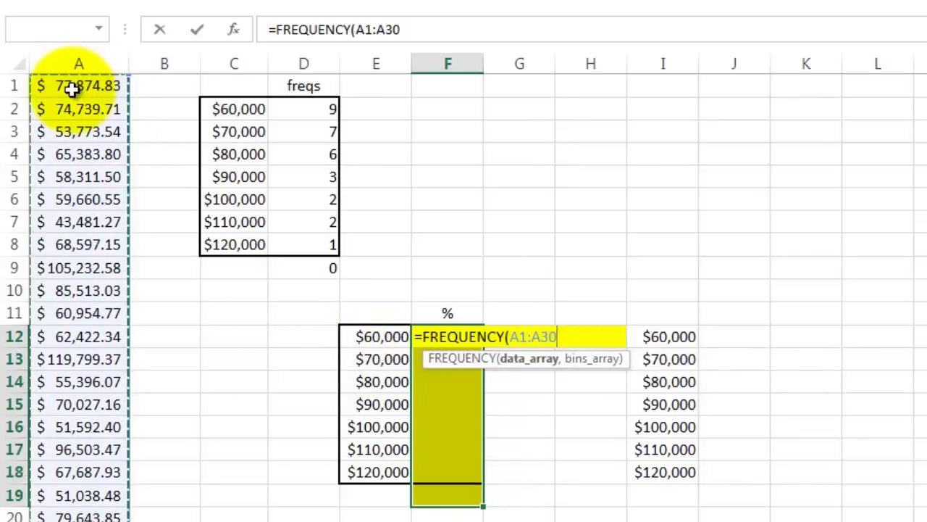
pyautogui.write(',')
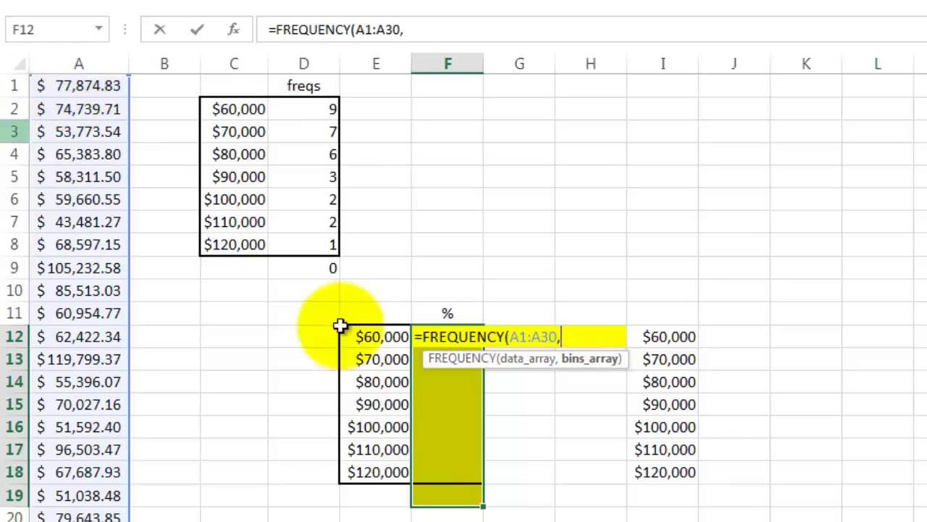
pyautogui.click(370, 341)
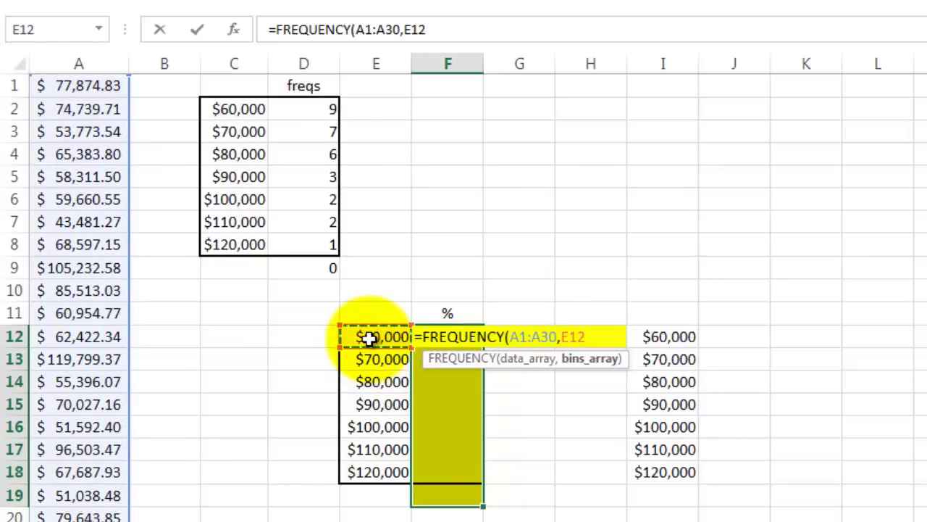
pyautogui.hotkey('ctrl', 'shift', 'Down')
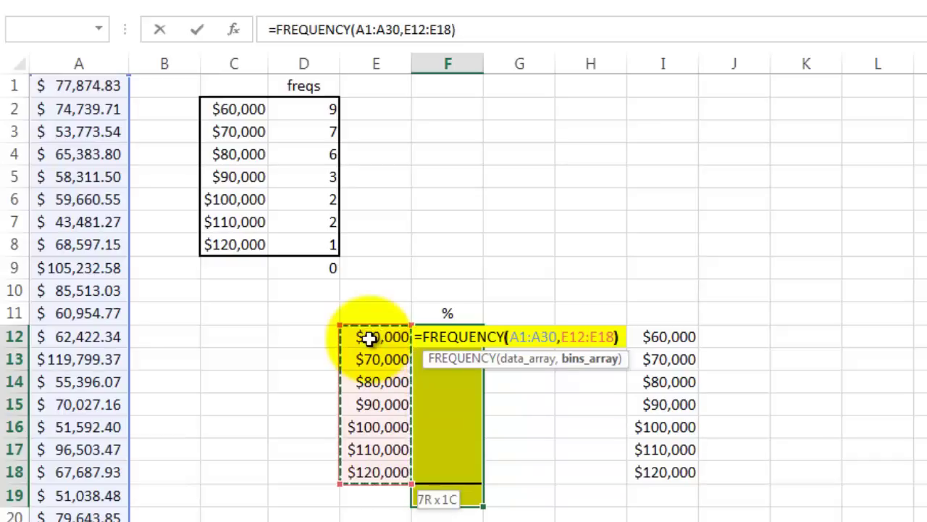
# Step: Divide the FREQUENCY result by COUNT(A1:A30) and enter it as an array formula across F12:F19
pyautogui.write(')/')
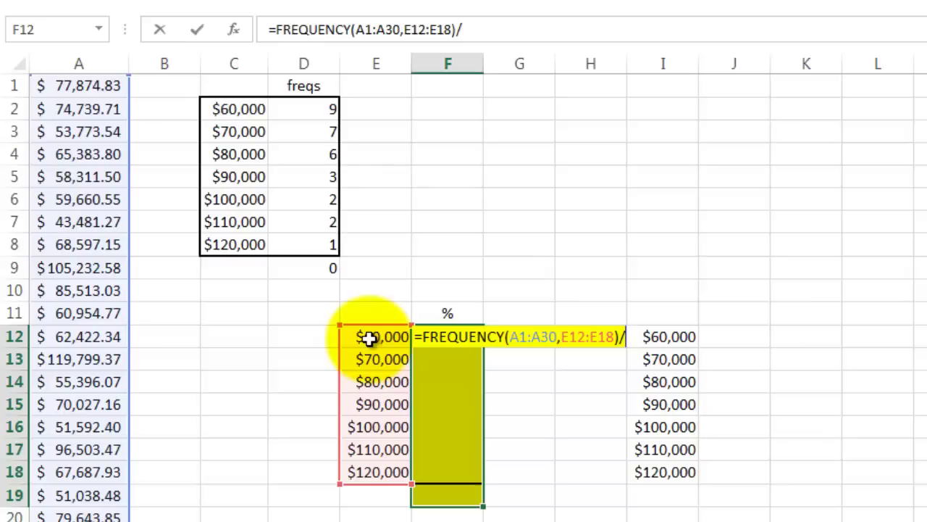
pyautogui.write('c')
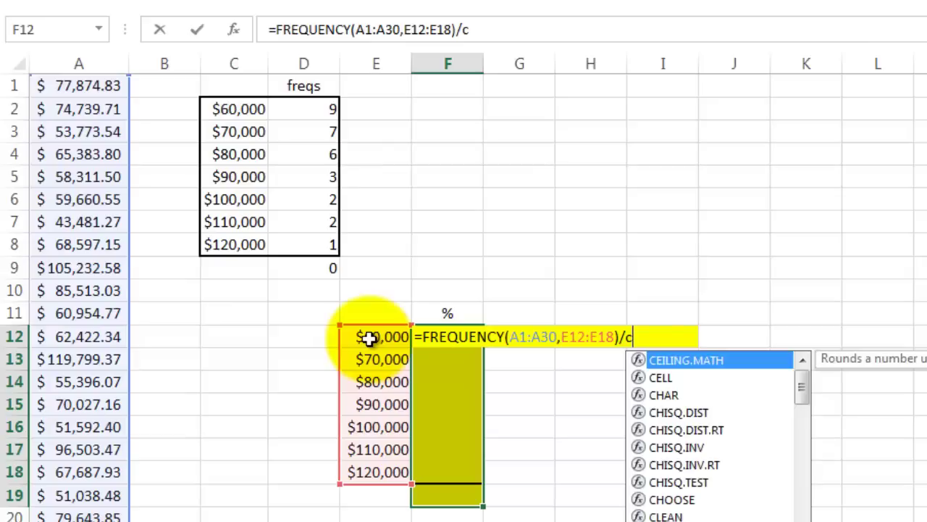
pyautogui.write('o')
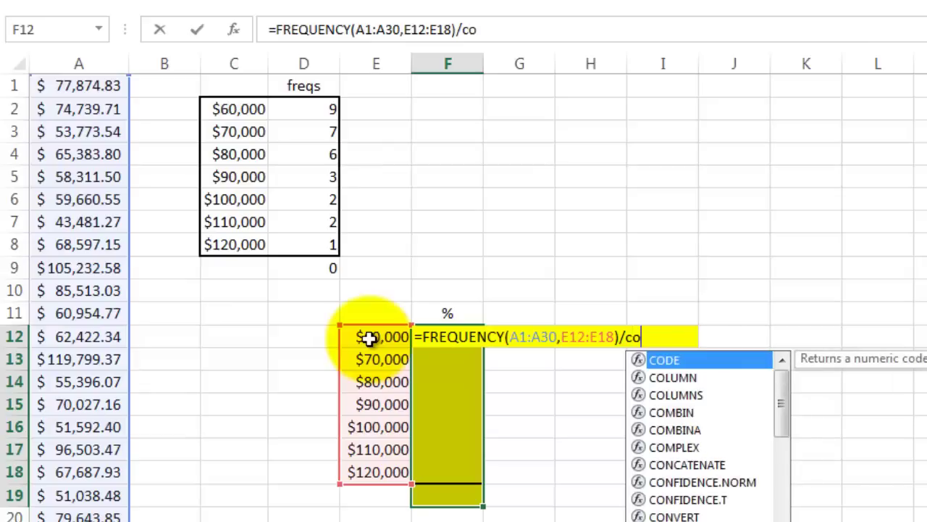
pyautogui.write('u')
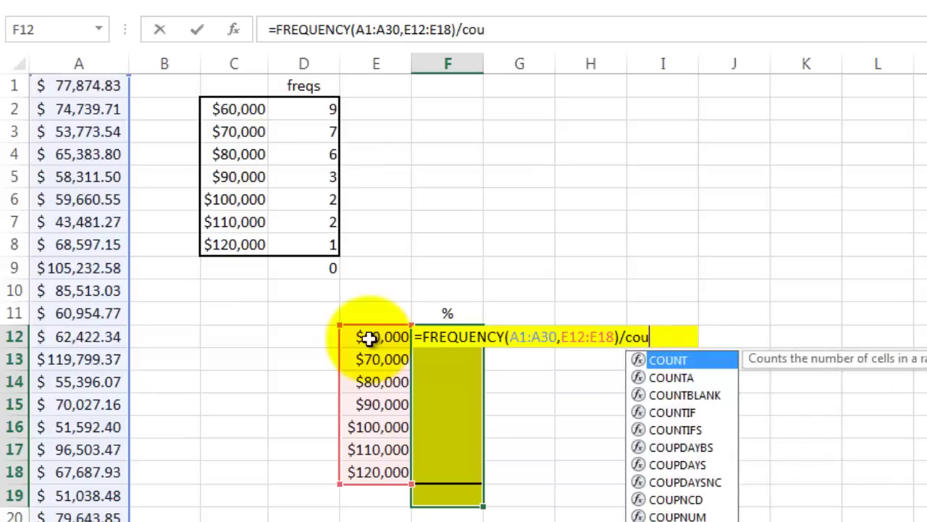
pyautogui.press('Tab')
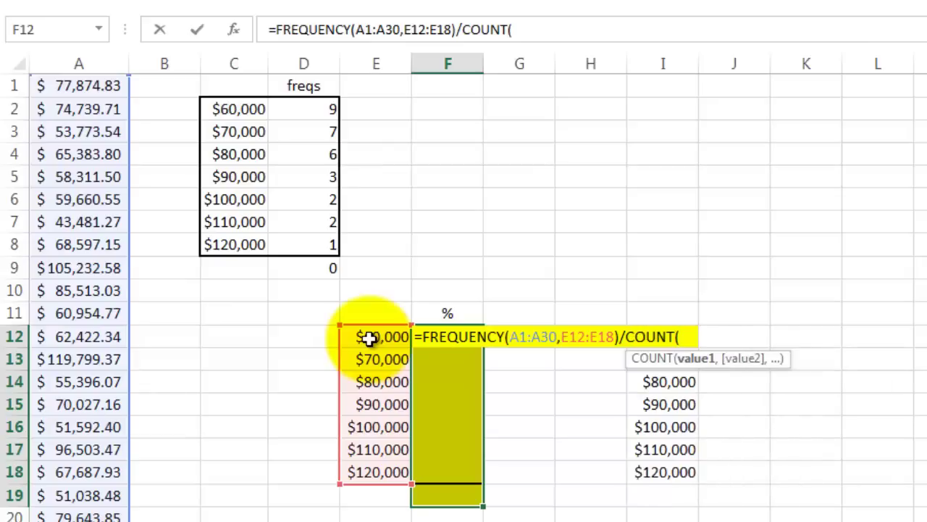
pyautogui.click(63, 82)
pyautogui.hotkey('ctrl', 'shift', 'Down')
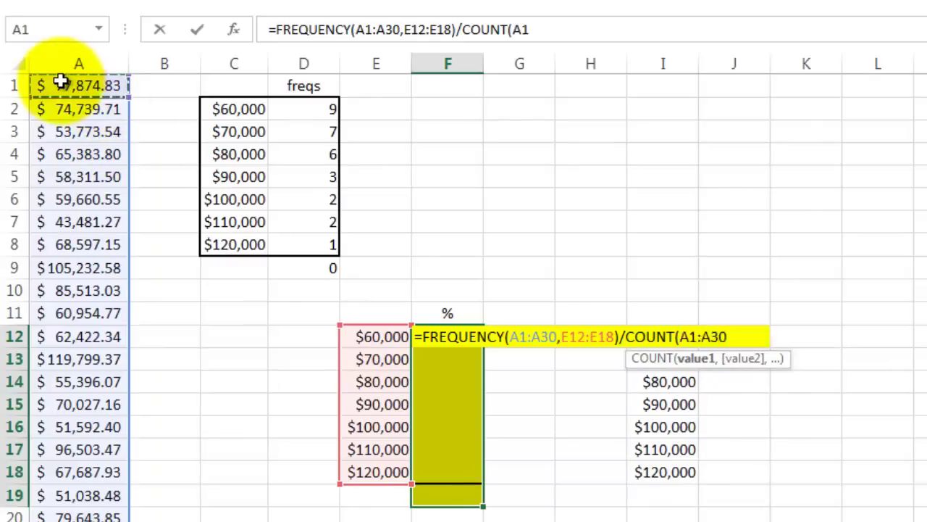
pyautogui.write(')')
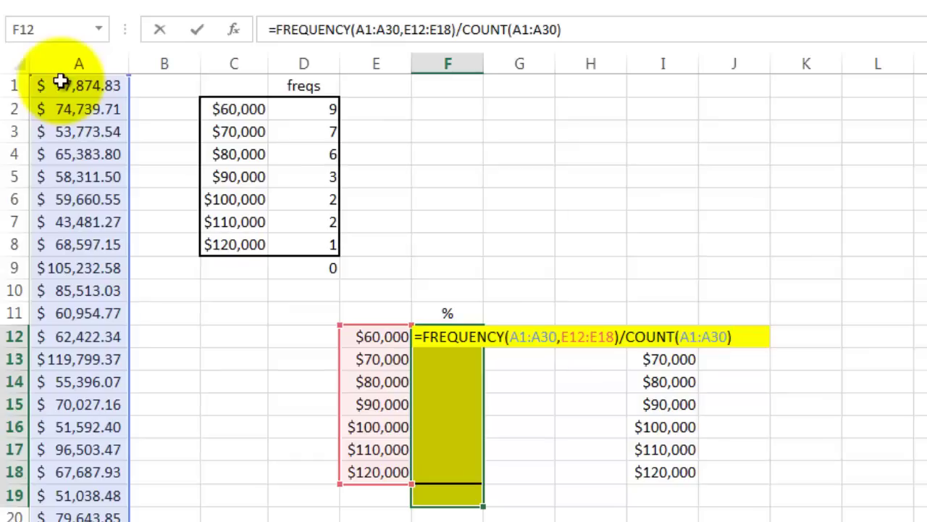
pyautogui.hotkey('ctrl', 'shift', 'Return')
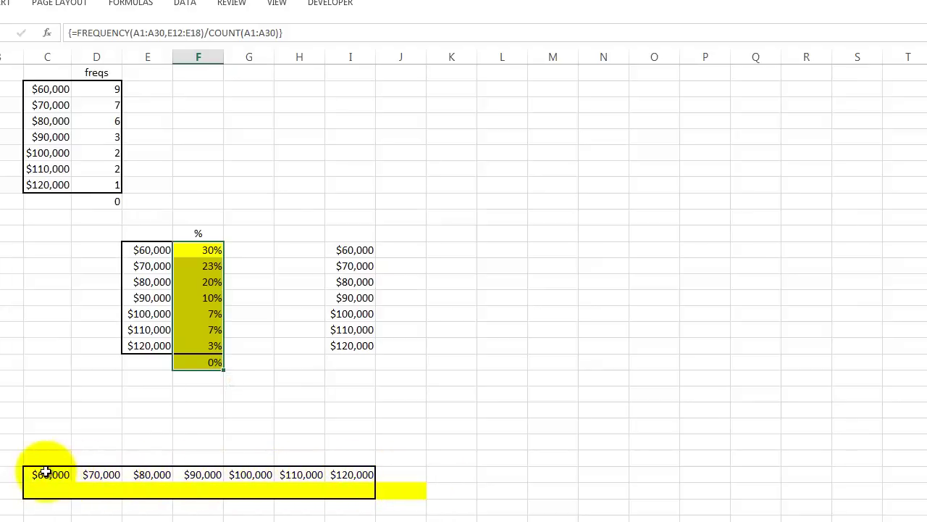
# Step: Copy the vertical bins I12:I18 and paste them transposed into a horizontal row starting at C22
pyautogui.moveTo(349, 250); pyautogui.dragTo(352, 346)
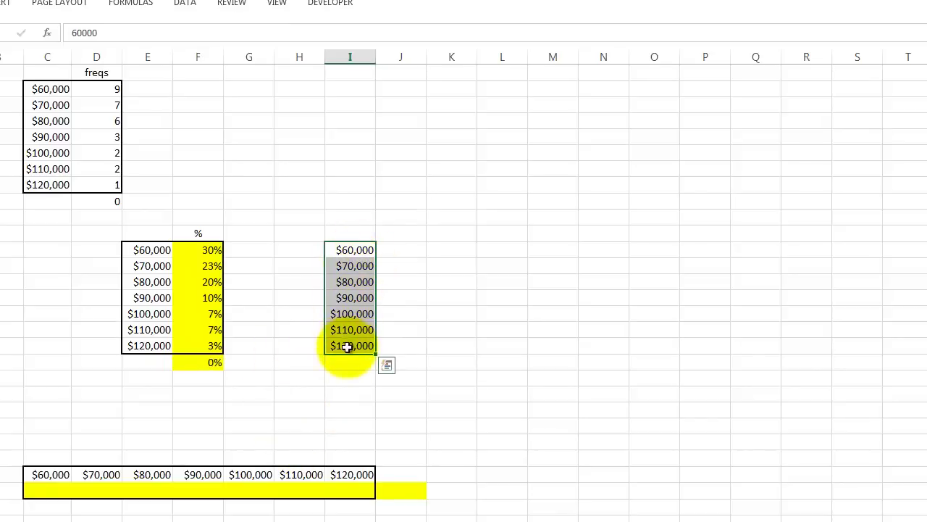
pyautogui.hotkey('ctrl', 'c')
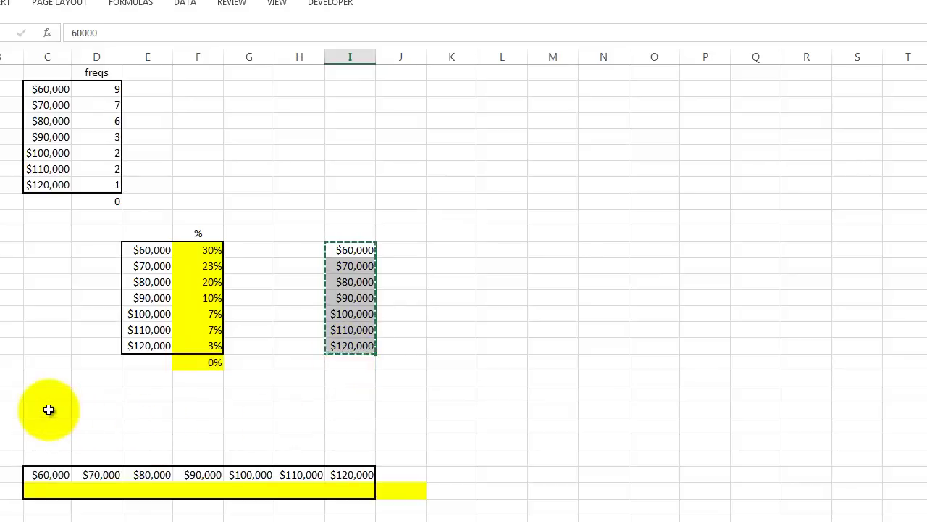
pyautogui.click(49, 410)
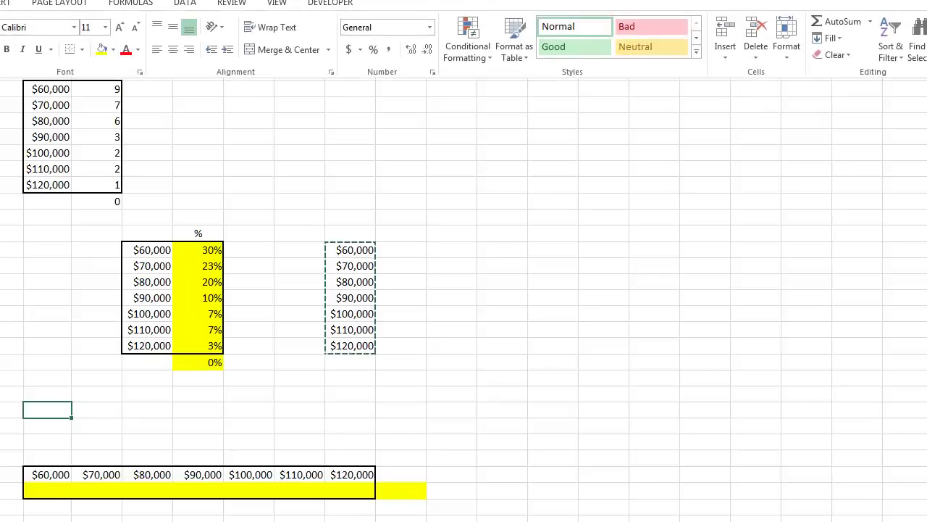
pyautogui.hotkey('ctrl', 'alt', 'v')
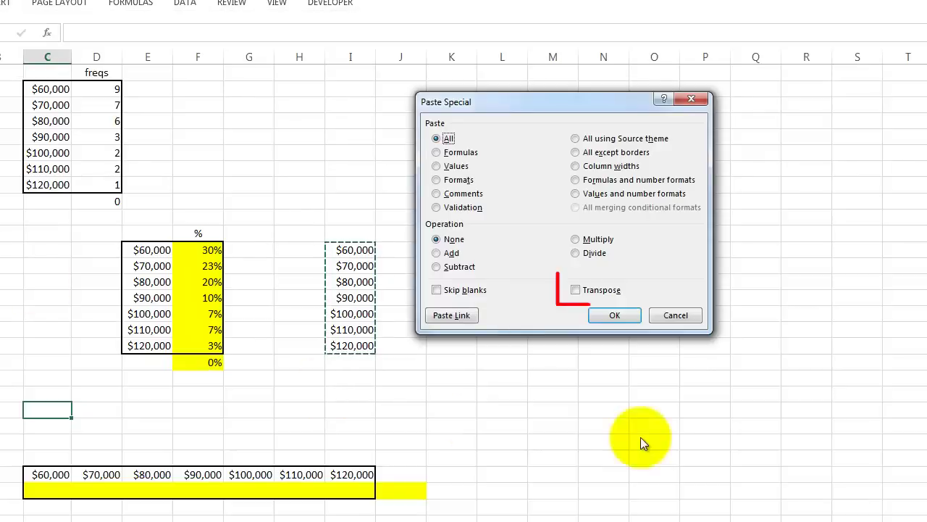
pyautogui.click(577, 291)
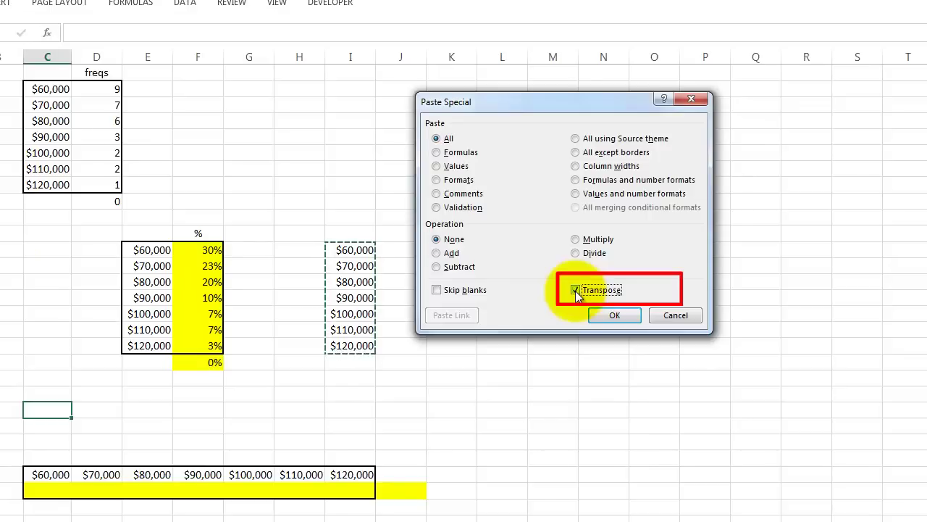
pyautogui.click(620, 316)
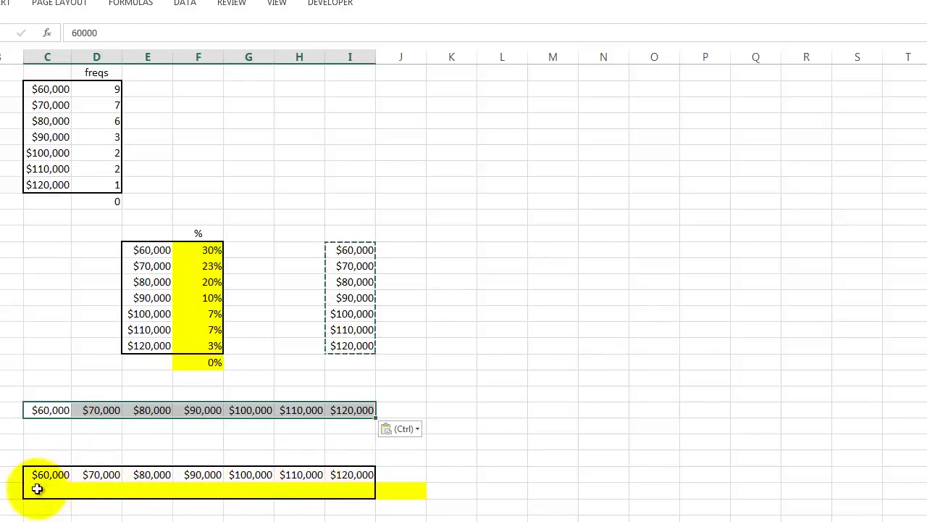
# Step: Begin a horizontal frequency formula for C27:J27 with TRANSPOSE wrapped around FREQUENCY, using A1:A30 as the data array
pyautogui.moveTo(36, 489); pyautogui.dragTo(390, 493)
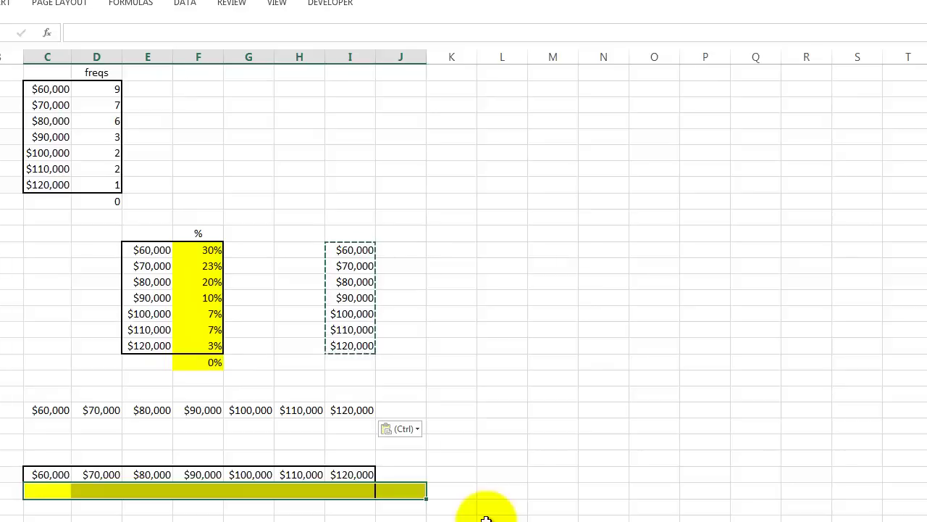
pyautogui.write('=')
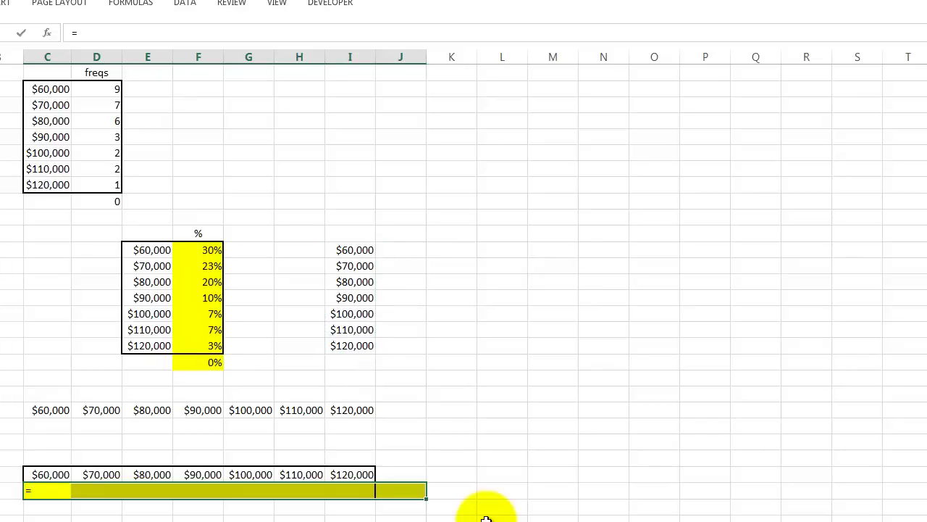
pyautogui.write('tr')
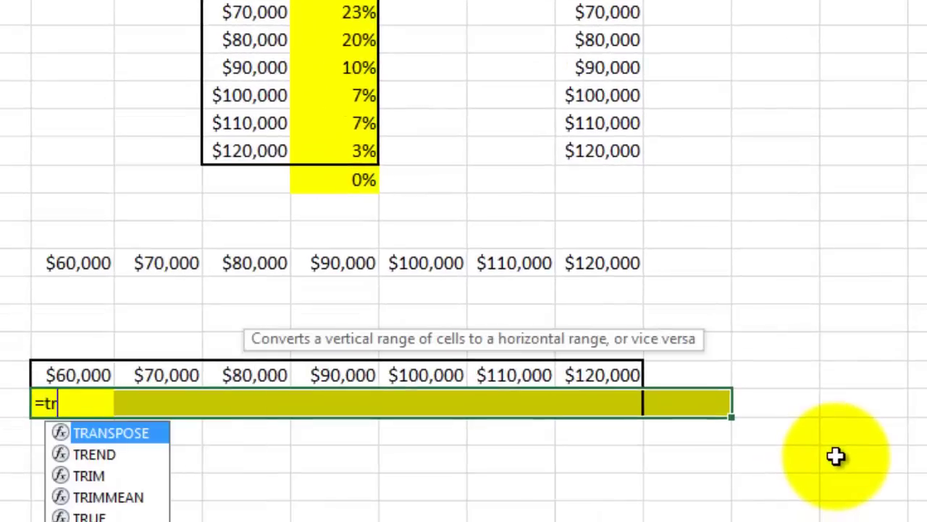
pyautogui.press('Tab')
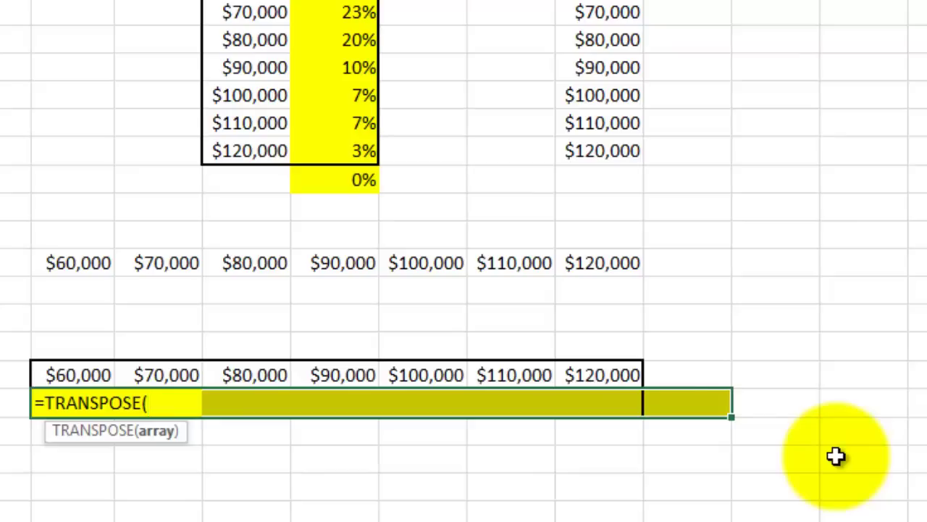
pyautogui.write('fre')
pyautogui.press('Tab')
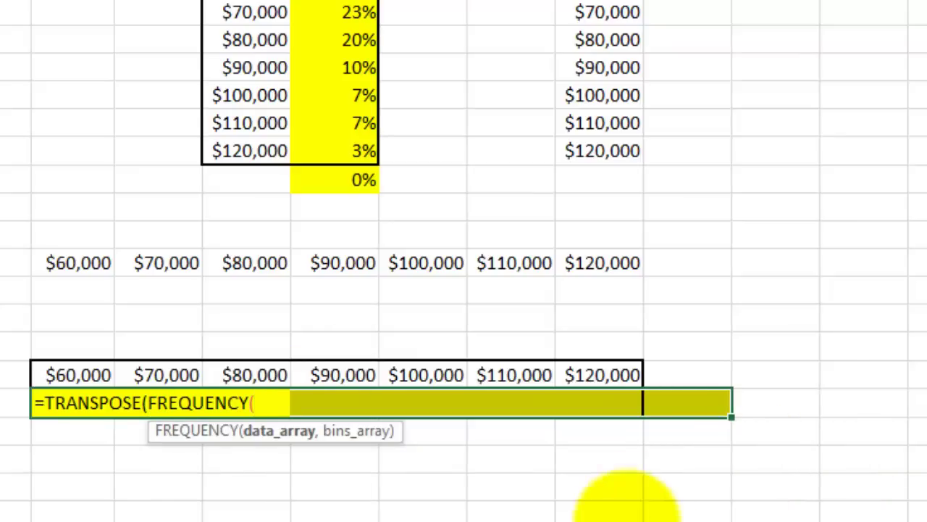
pyautogui.write('A1:A30')
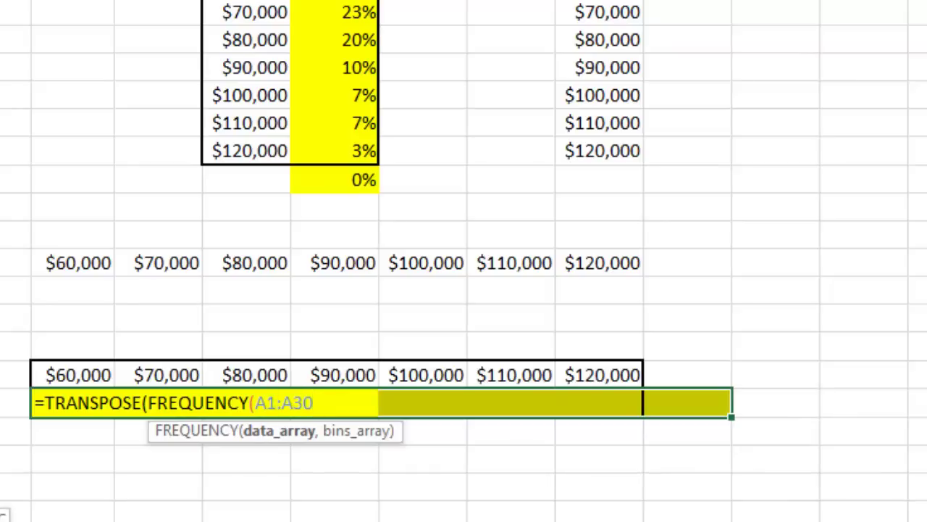
pyautogui.write(',')
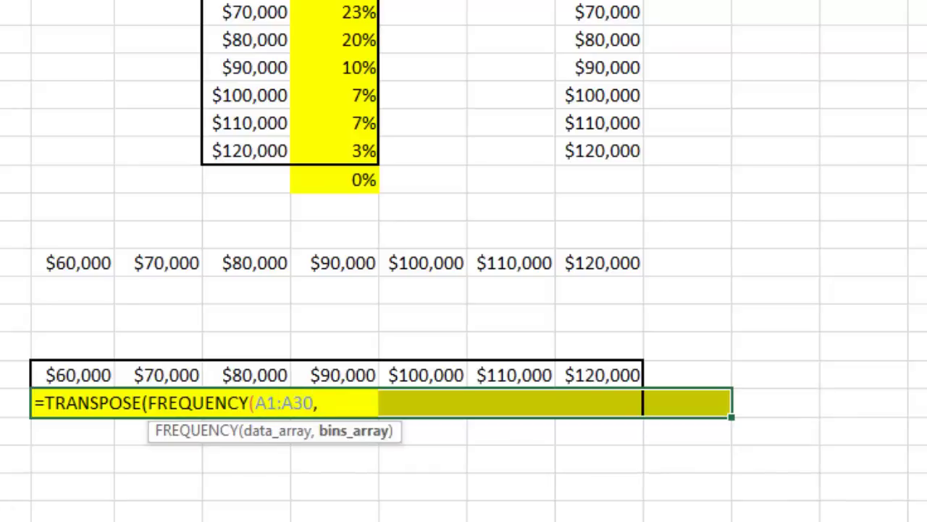
# Step: Use C26:I26 as the bins and enter =TRANSPOSE(FREQUENCY(A1:A30,C26:I26)) as an array formula across C27:J27
pyautogui.click(66, 373)
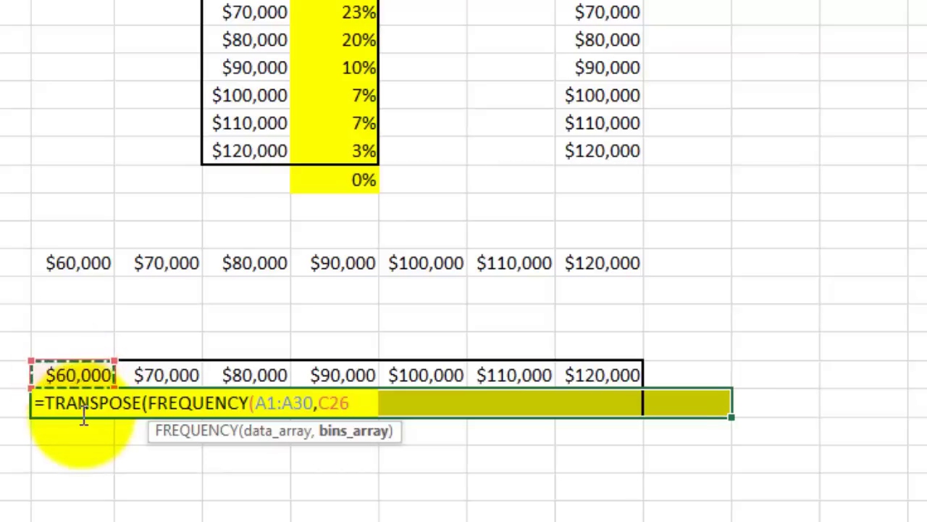
pyautogui.hotkey('ctrl', 'shift', 'Right')
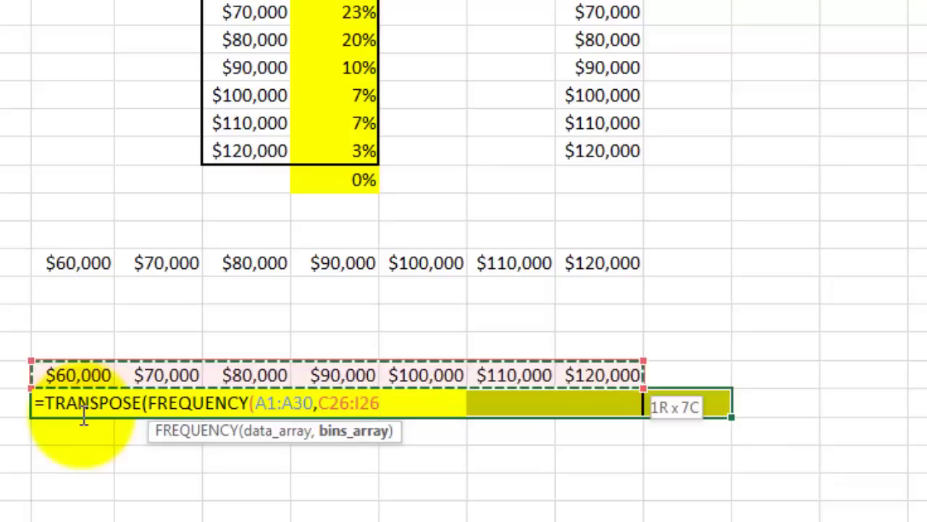
pyautogui.write(')')
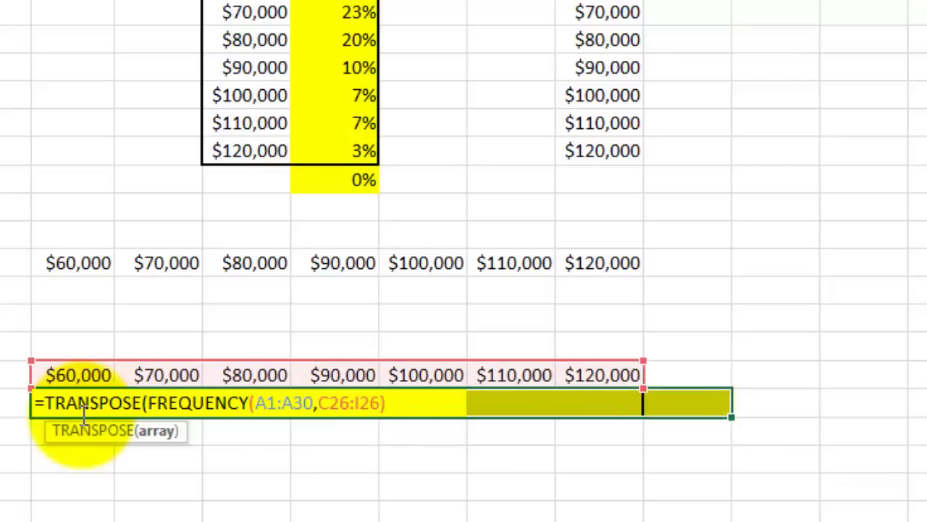
pyautogui.write(')')
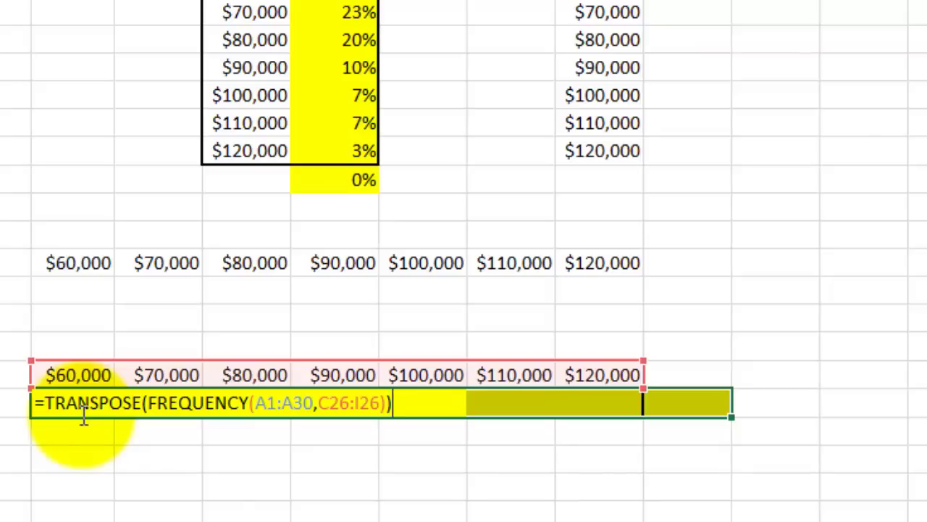
pyautogui.hotkey('ctrl', 'shift', 'Return')
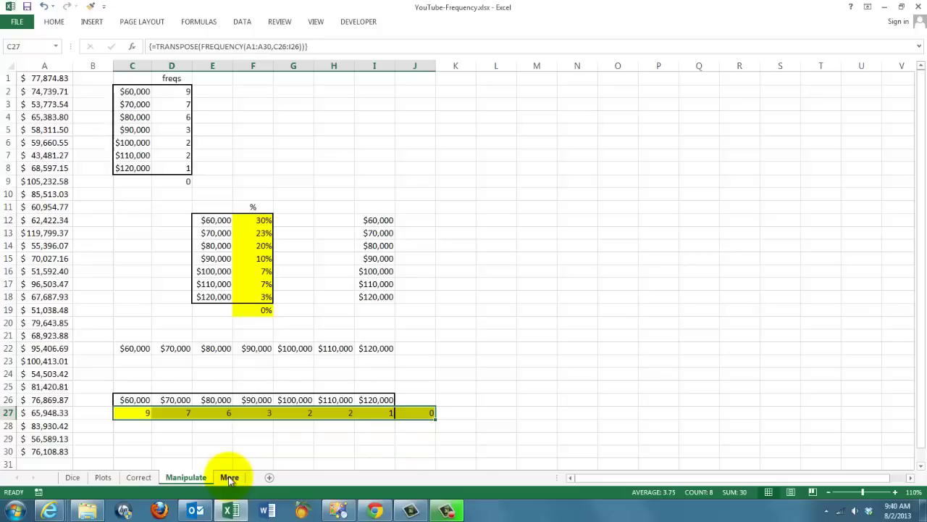
# Step: Open the More sheet to view its contents
pyautogui.click(230, 478)
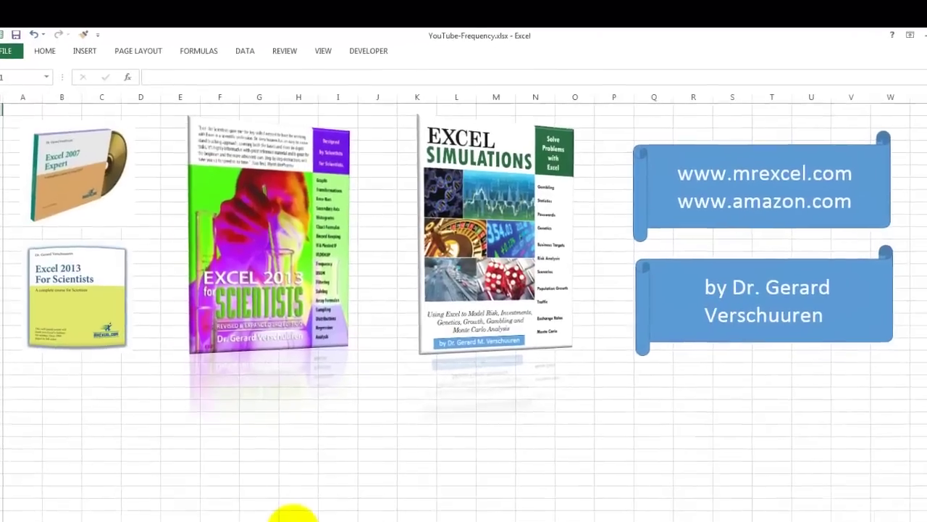